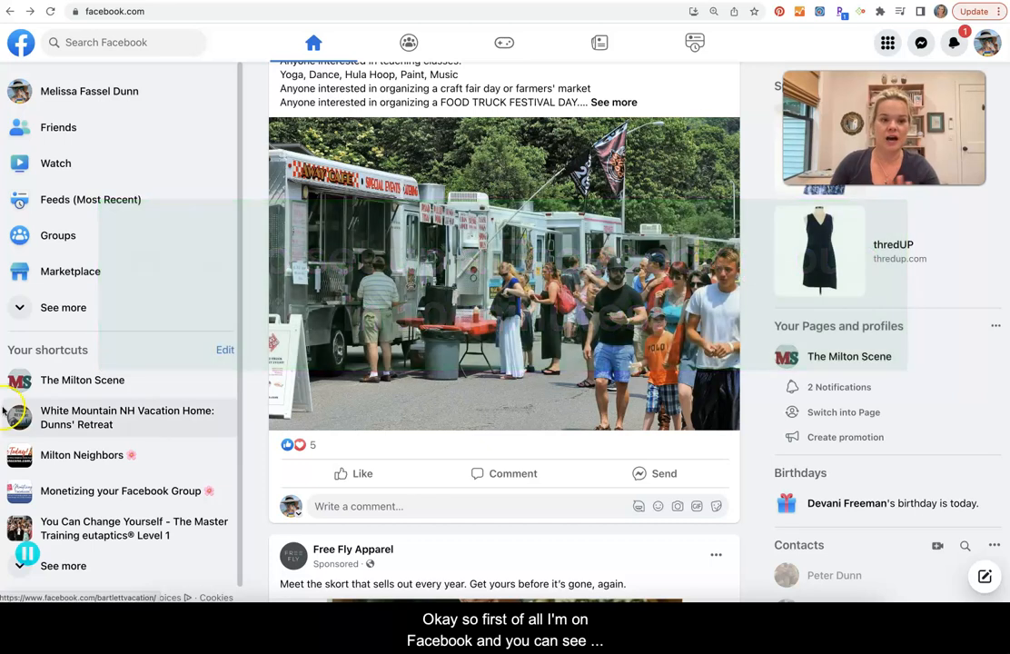
Start creating a new group from the Groups page and name it "Super Awesome Group".
scroll(160, 128, "down", 1)
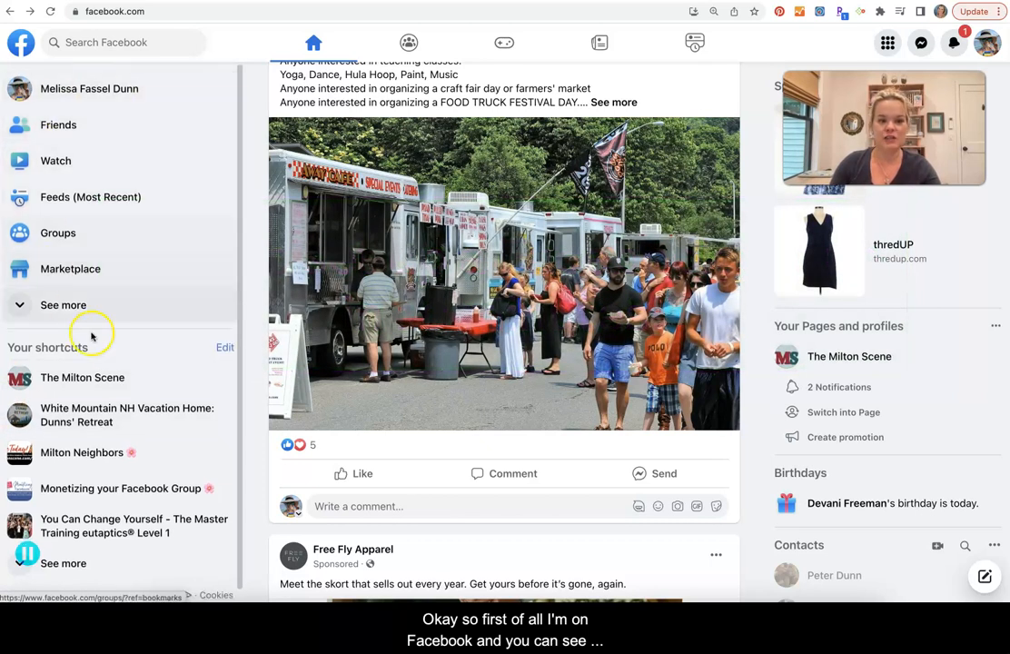
left_click(65, 236)
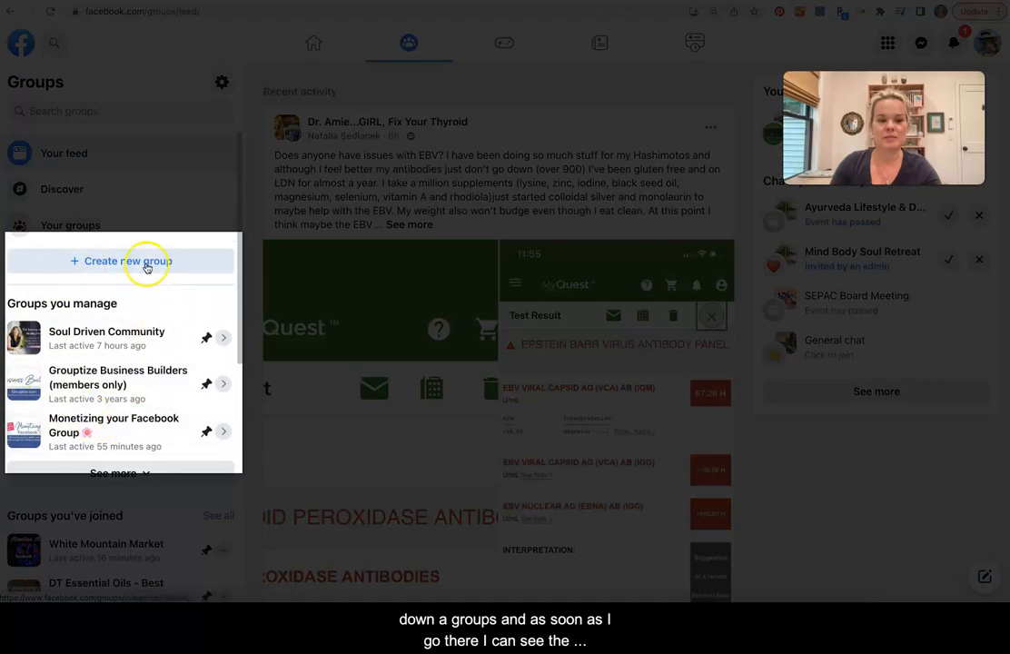
left_click(146, 264)
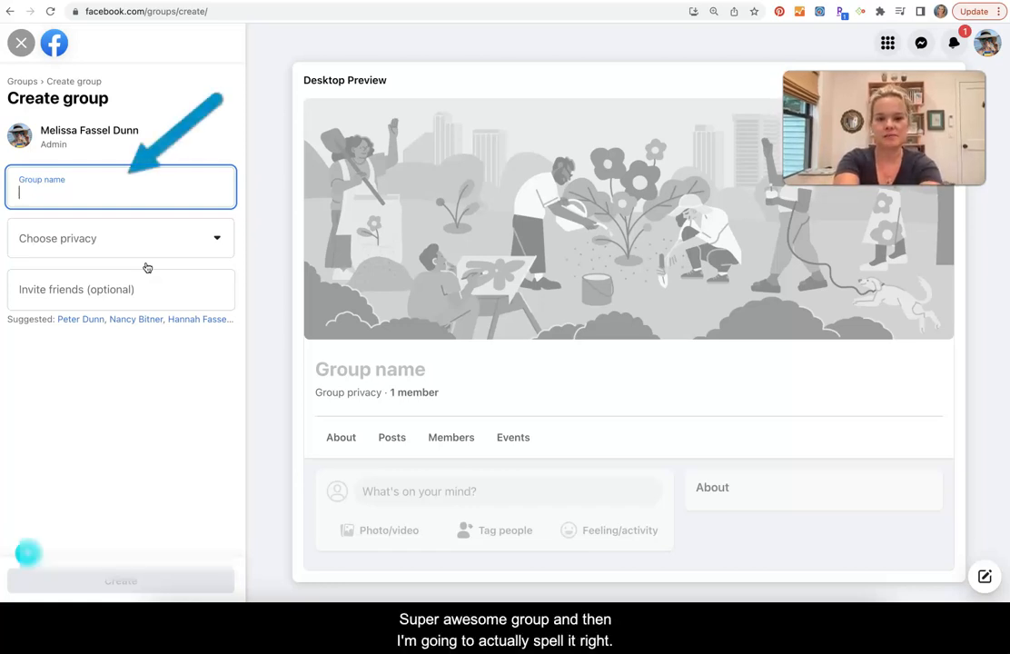
type("Supe rAwesome Group")
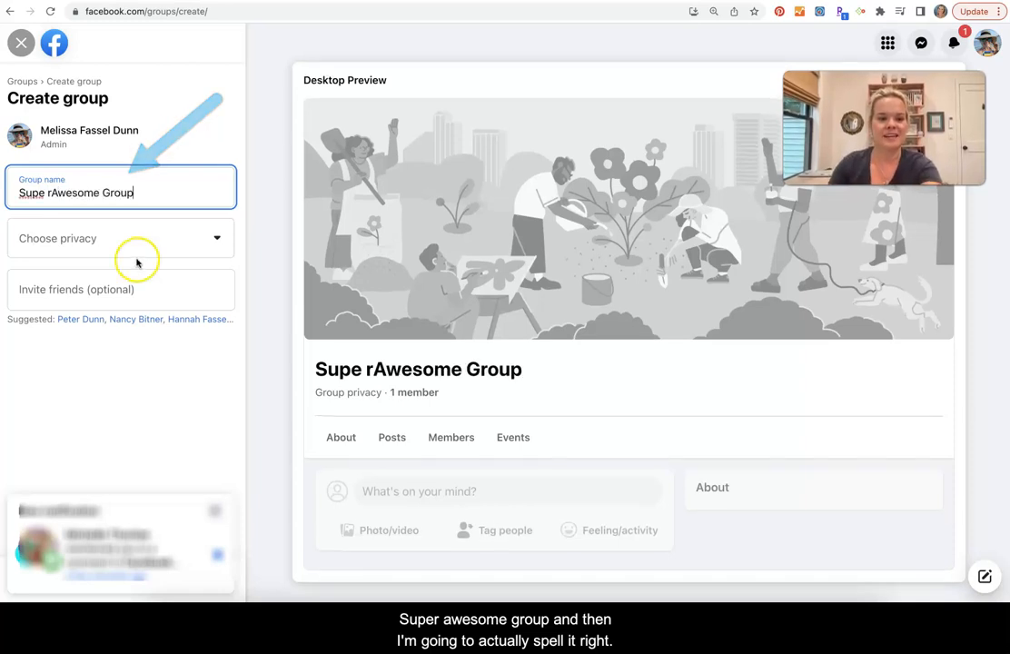
left_click(51, 192)
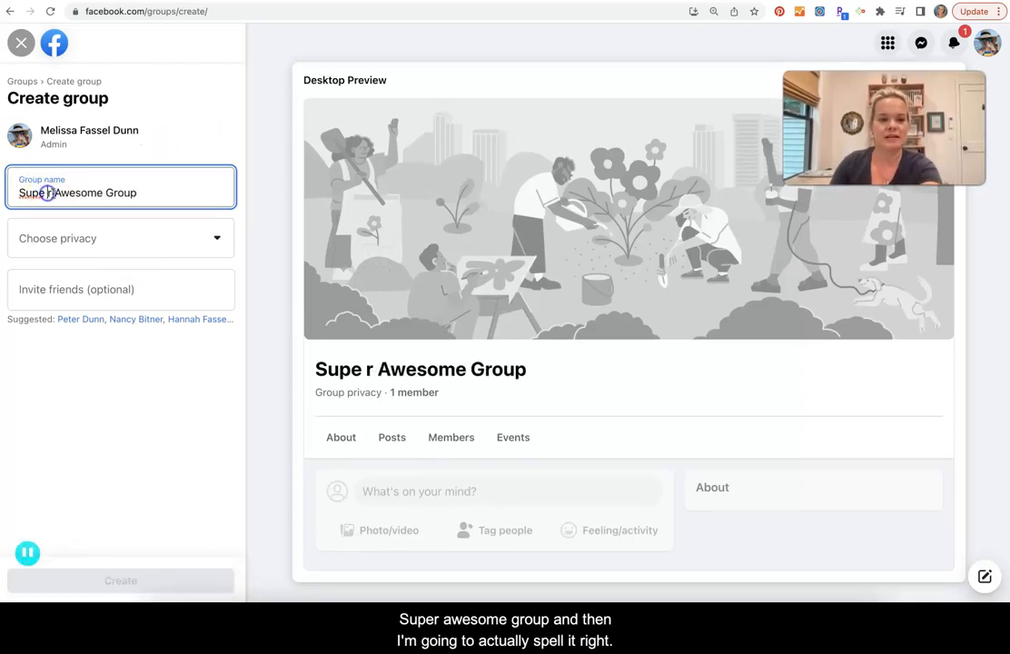
key("BackSpace")
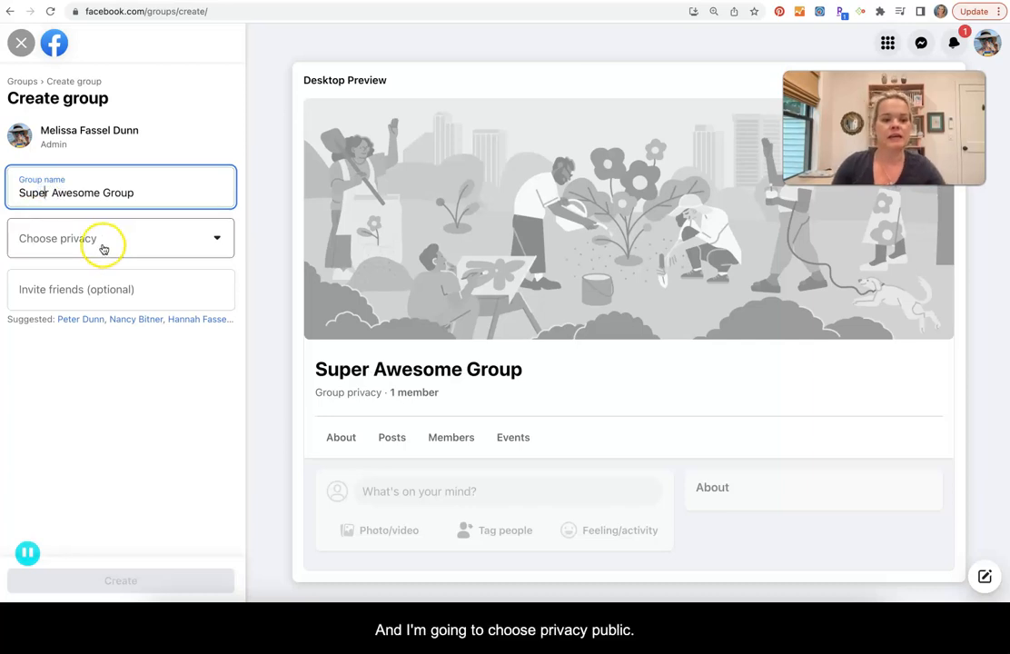
Set the new group's privacy to Public and create the group without inviting friends.
left_click(102, 246)
left_click(103, 295)
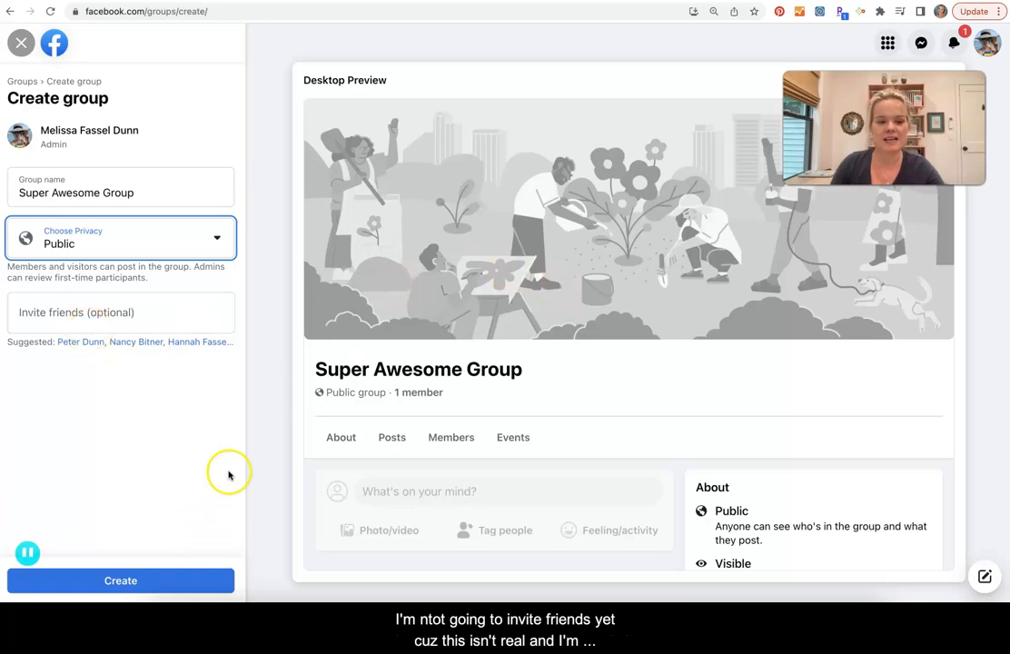
left_click(162, 581)
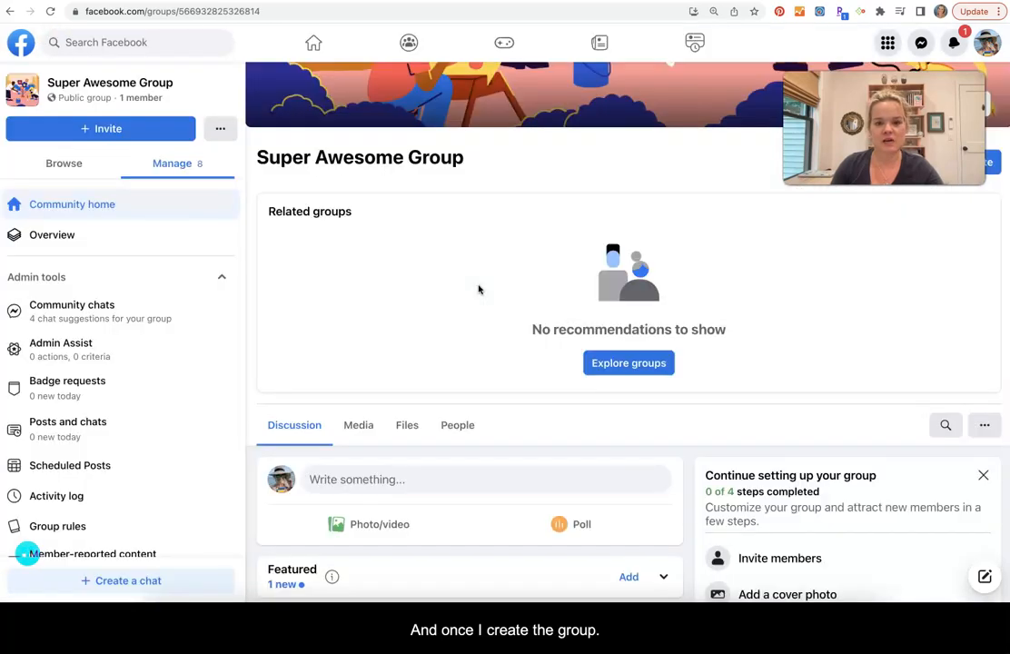
Replace the group's default cover illustration with the Welcome image uploaded from the Downloads folder, and save the change.
scroll(625, 207, "up", 5)
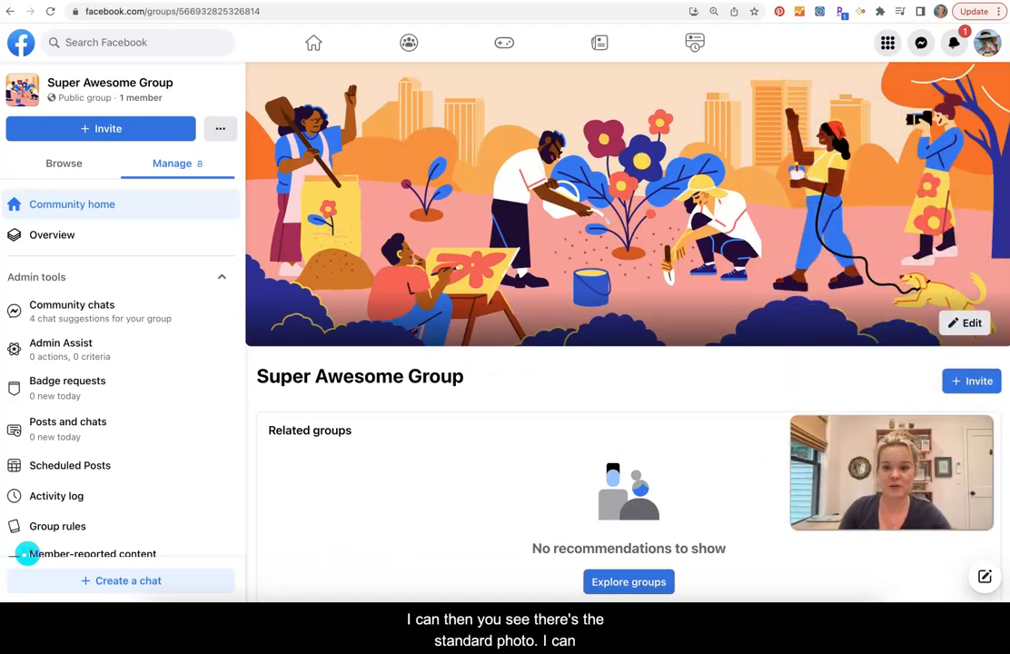
left_click(969, 323)
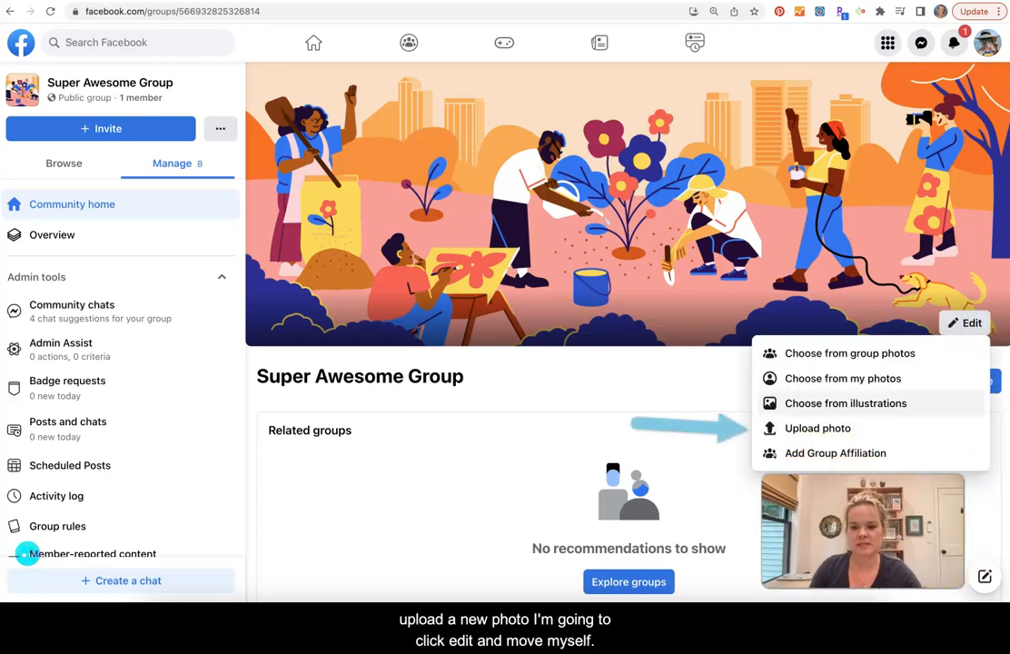
left_click(829, 427)
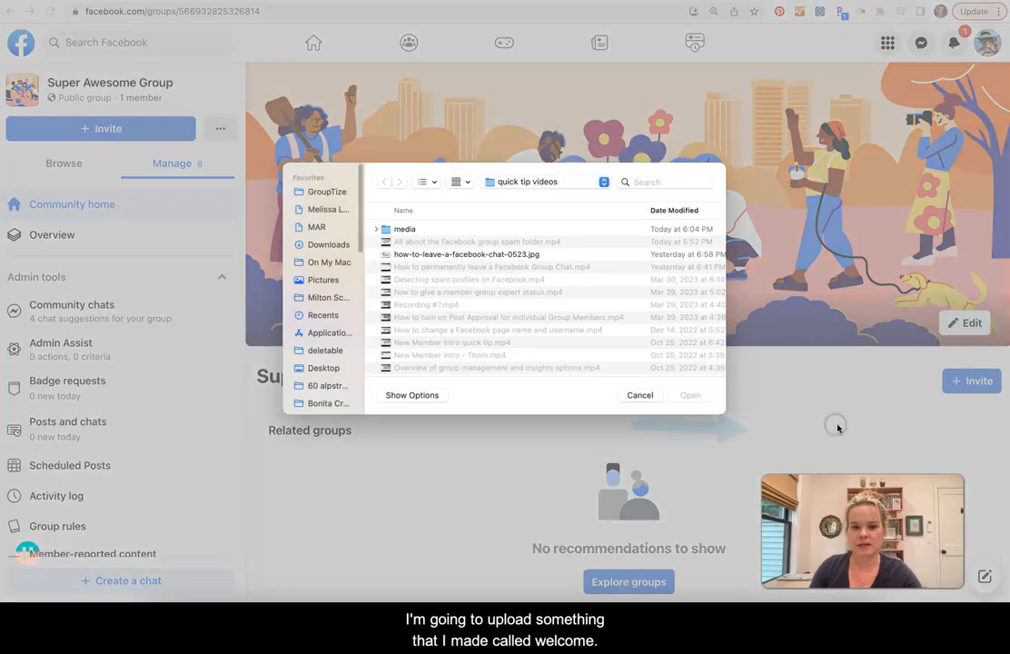
left_click(328, 244)
left_click(451, 232)
left_click(690, 394)
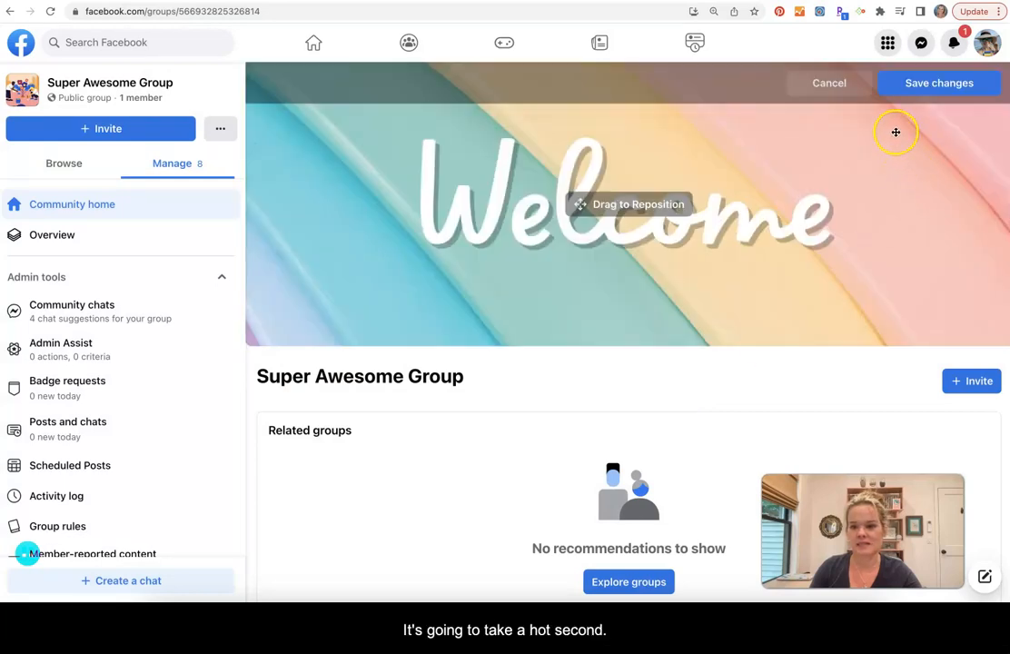
left_click(913, 81)
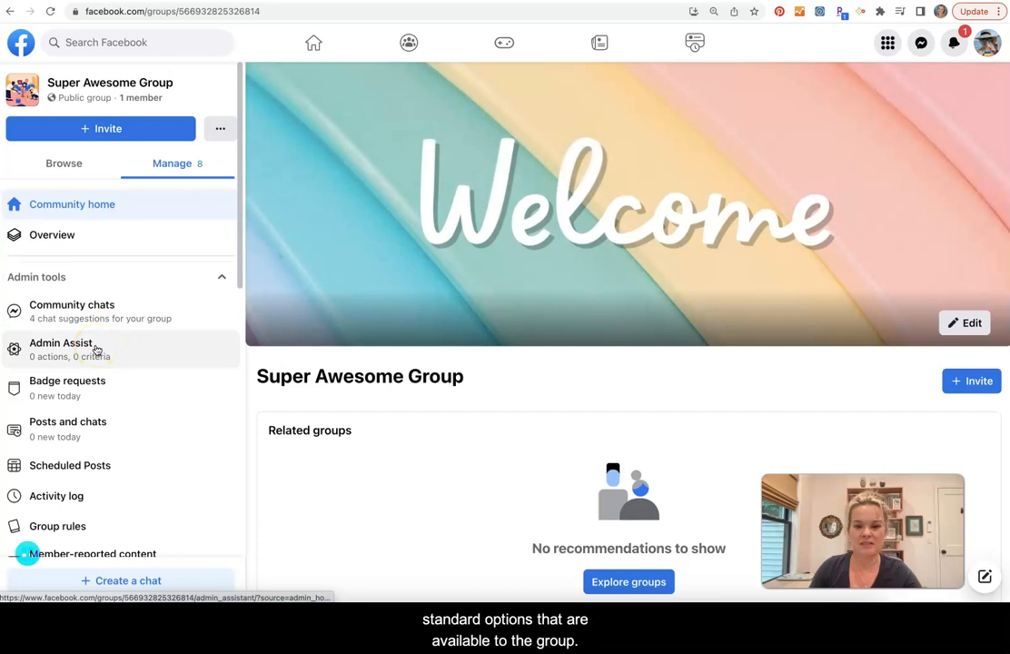
In the group settings, add the description "Test group for Facebook awesome people!" and save it.
scroll(96, 350, "down", 5)
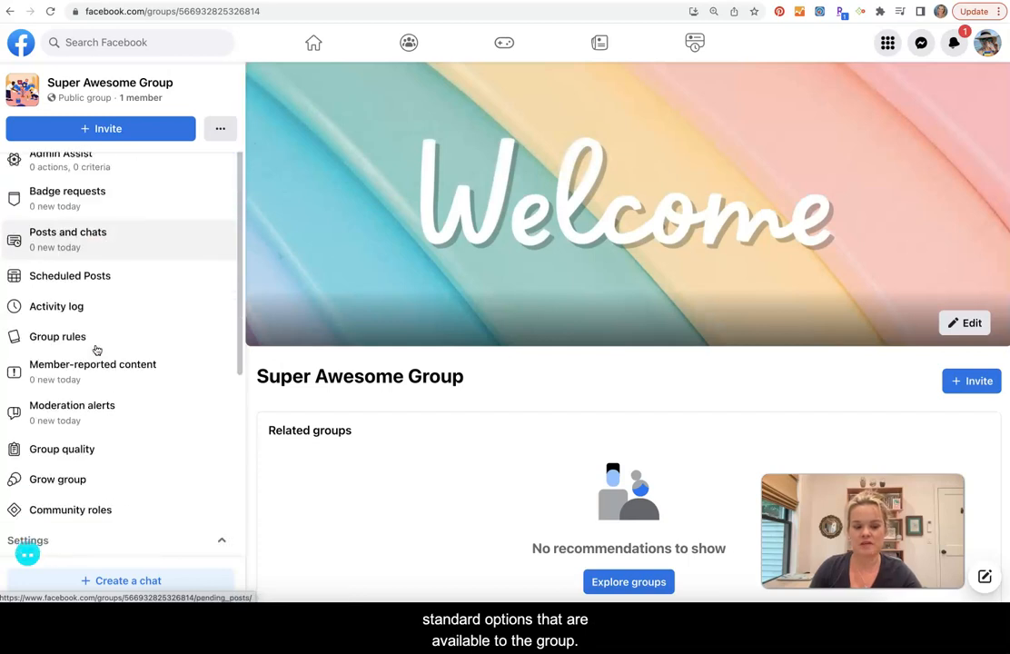
scroll(96, 350, "down", 3)
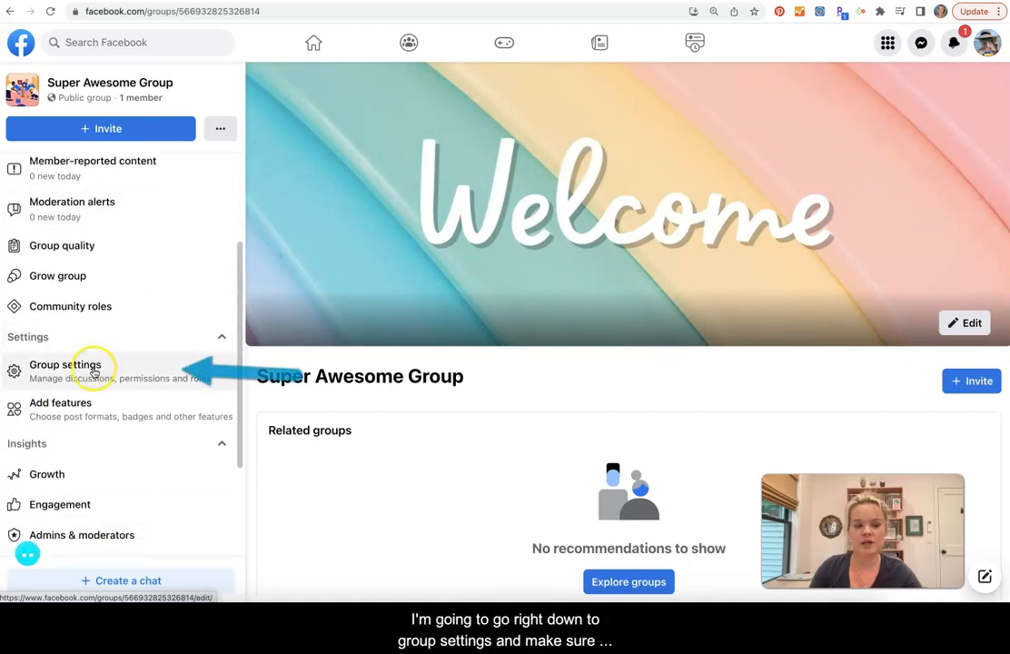
left_click(95, 368)
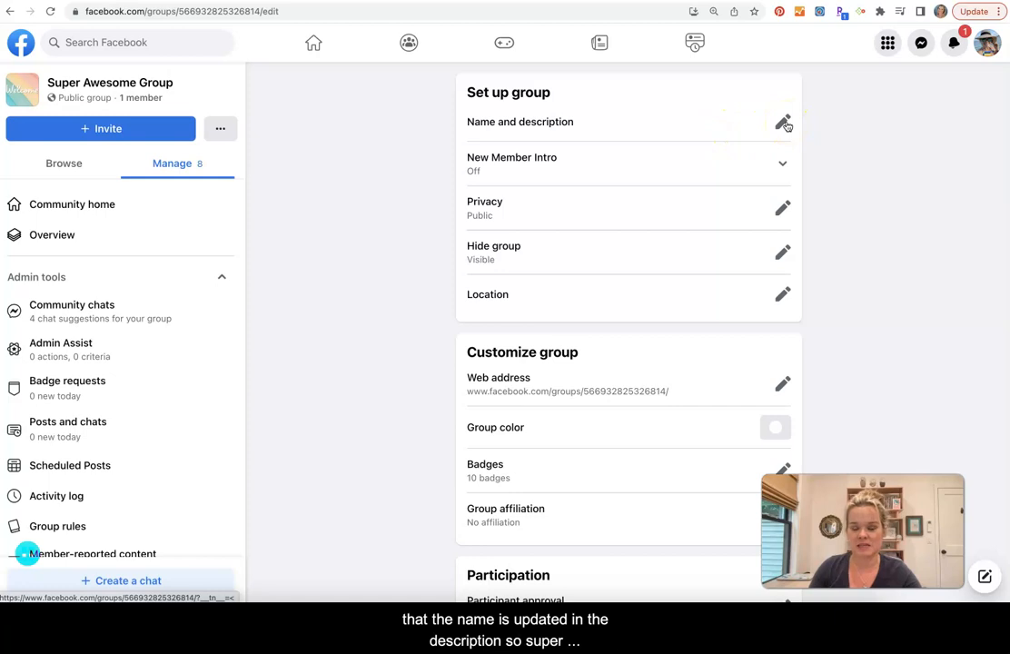
left_click(784, 123)
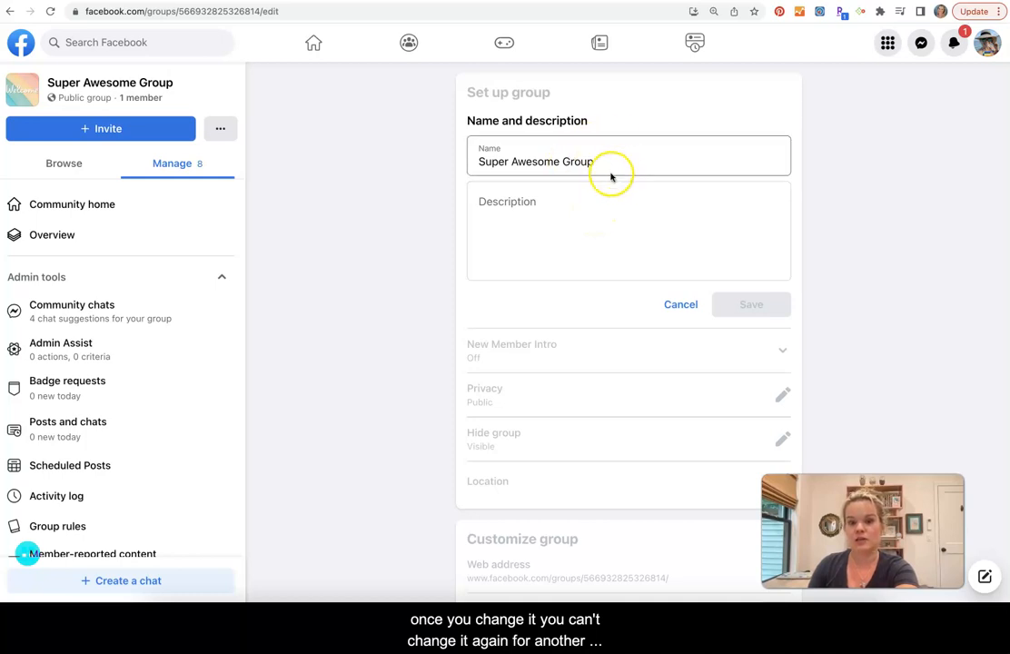
left_click(579, 203)
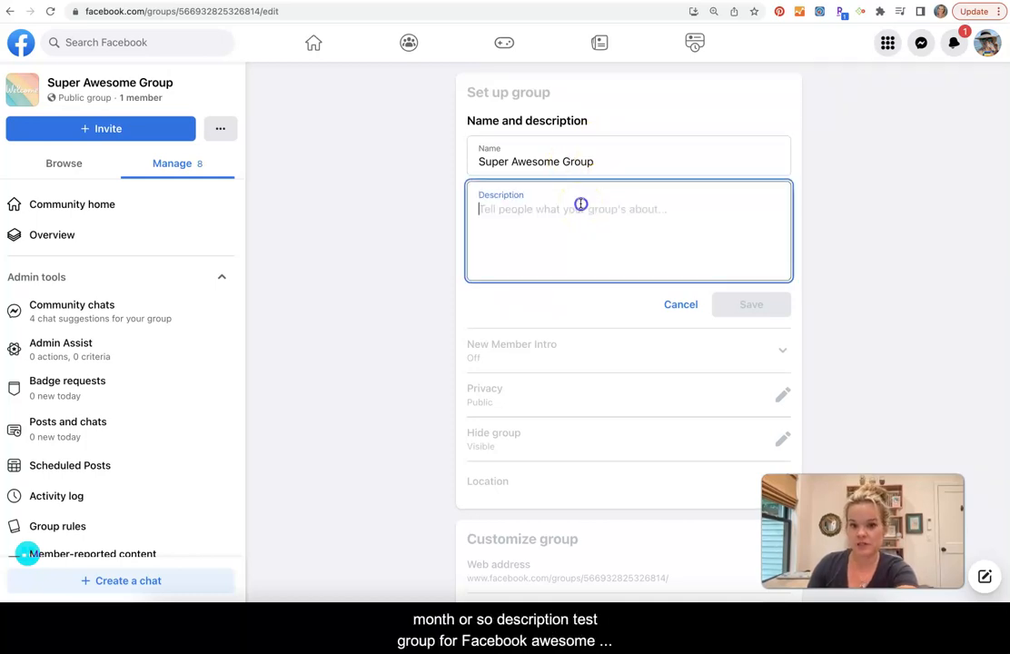
type("Test group for Face")
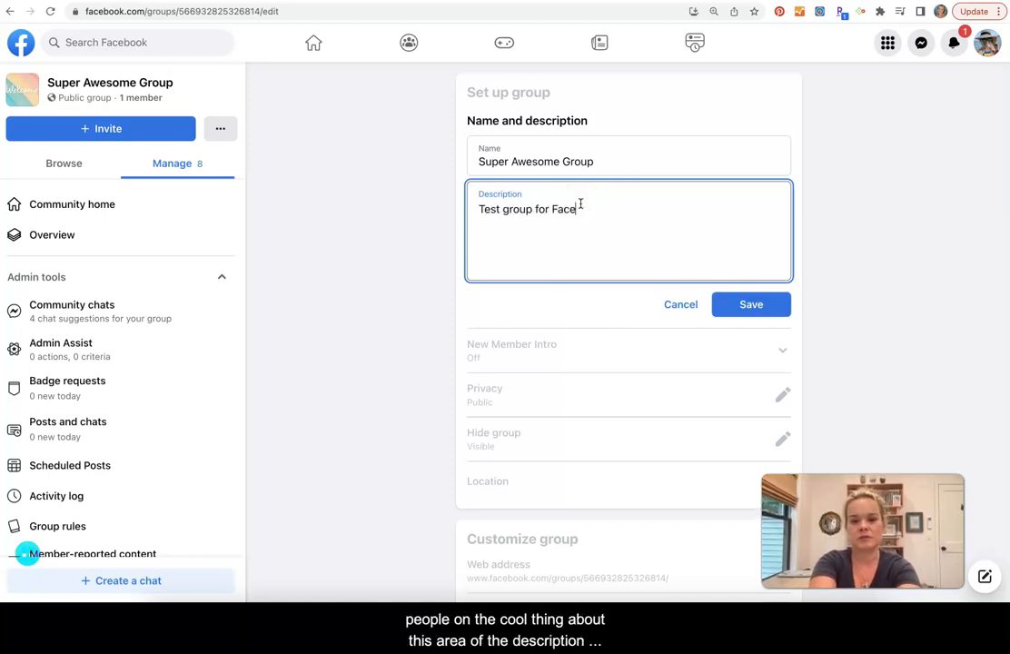
type("book awesome people!")
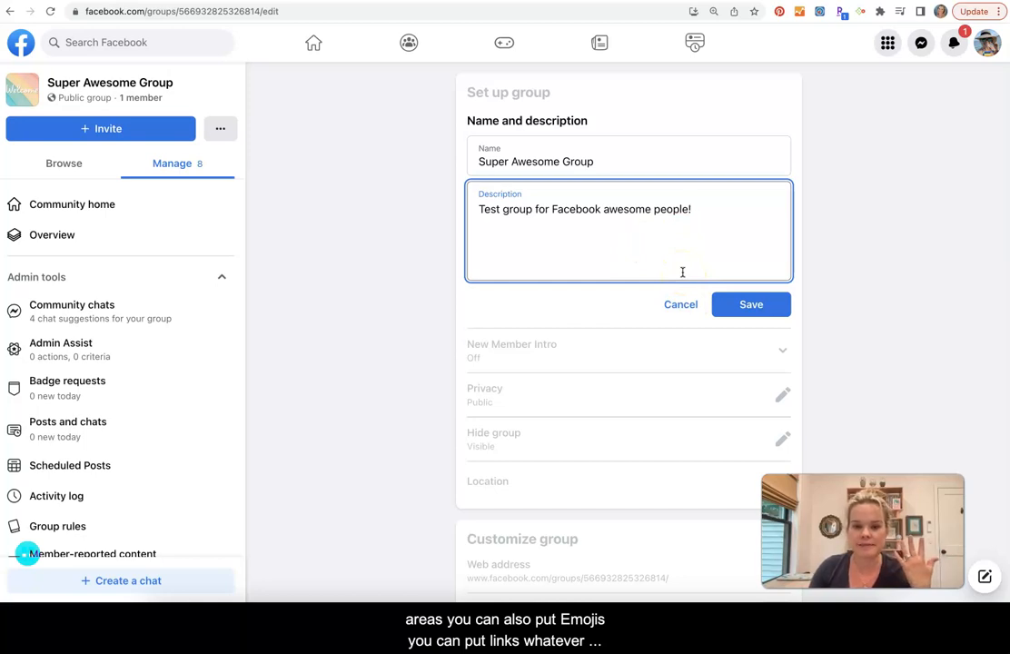
left_click(677, 244)
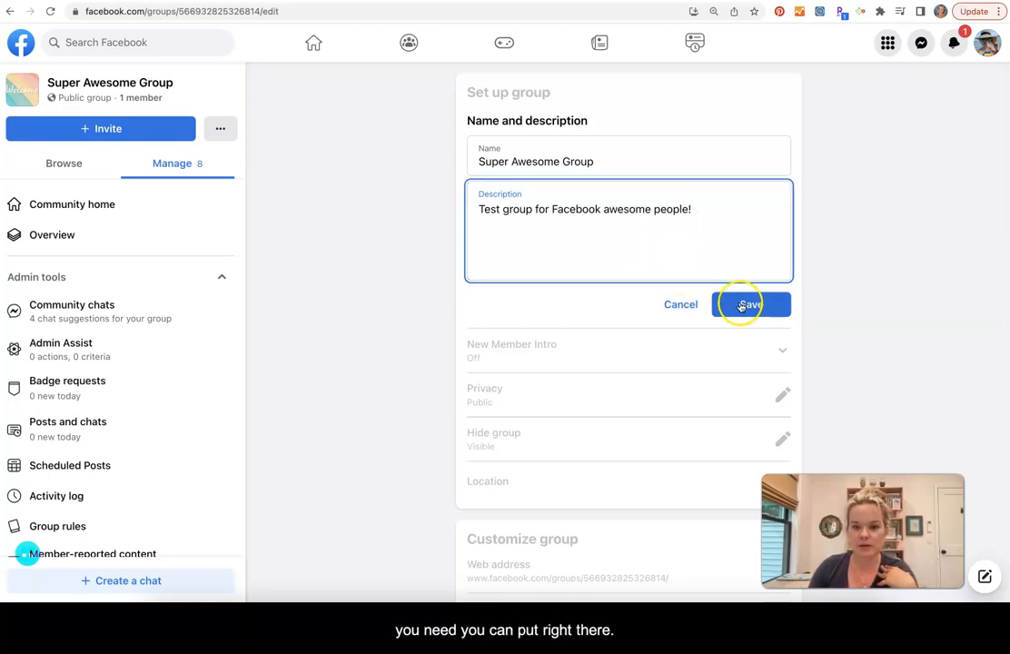
left_click(744, 306)
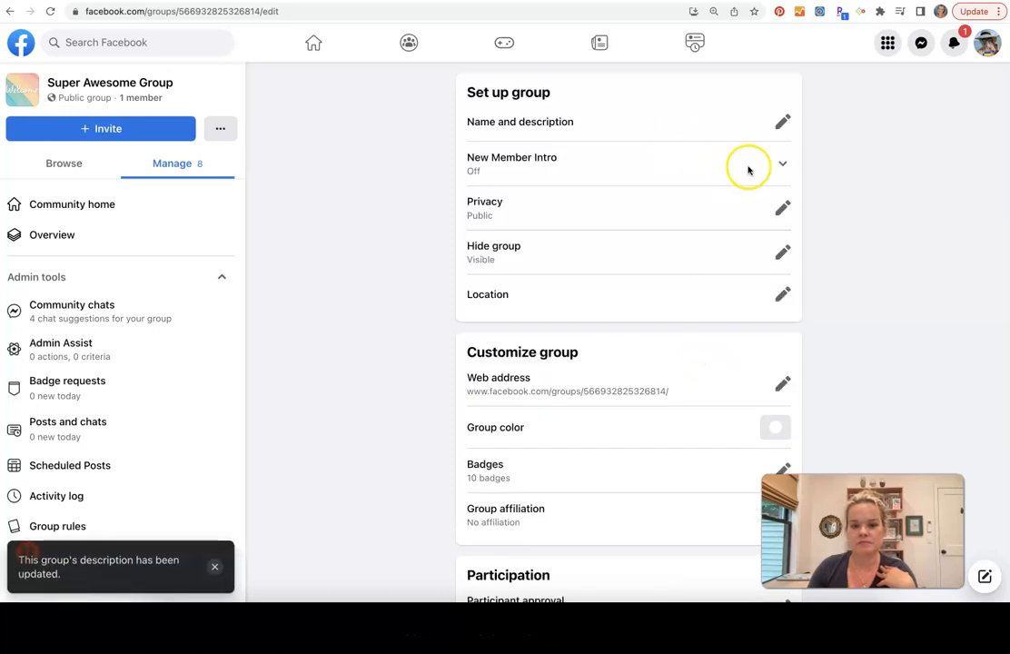
Publish the New Member Intro message "Hey! Welcome to the group! Happy to have you here!", check its preview and collapse the section.
left_click(781, 166)
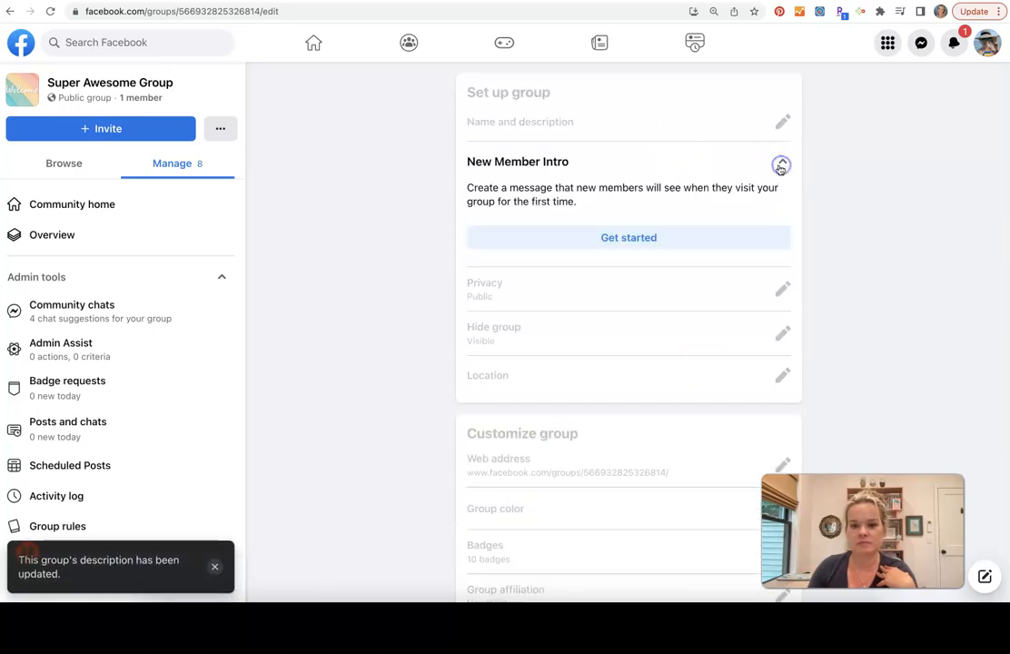
left_click(660, 238)
left_click(503, 355)
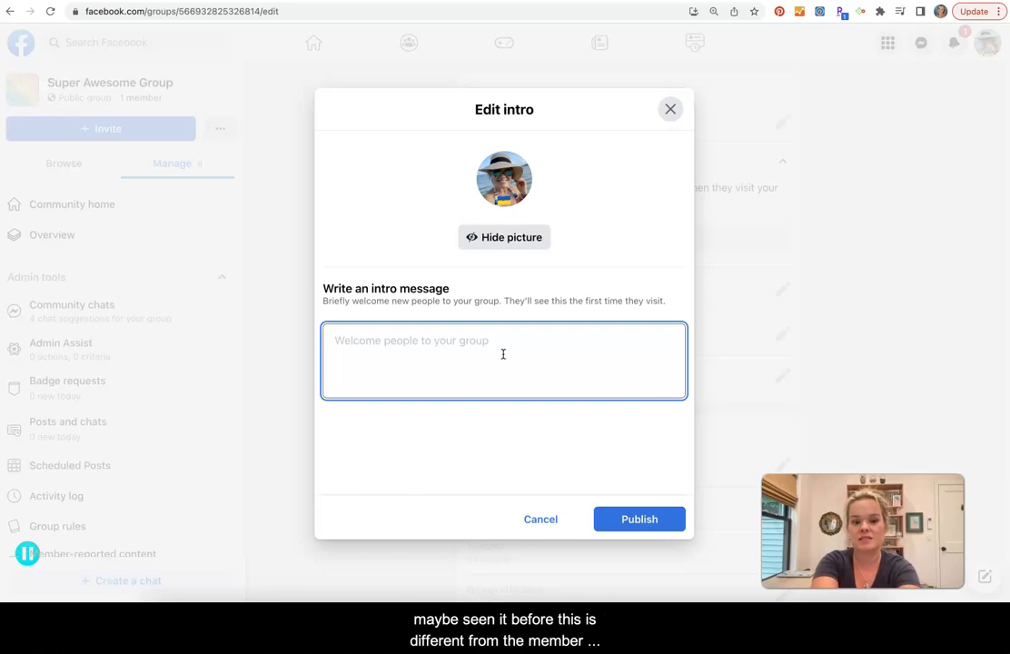
type("Hey")
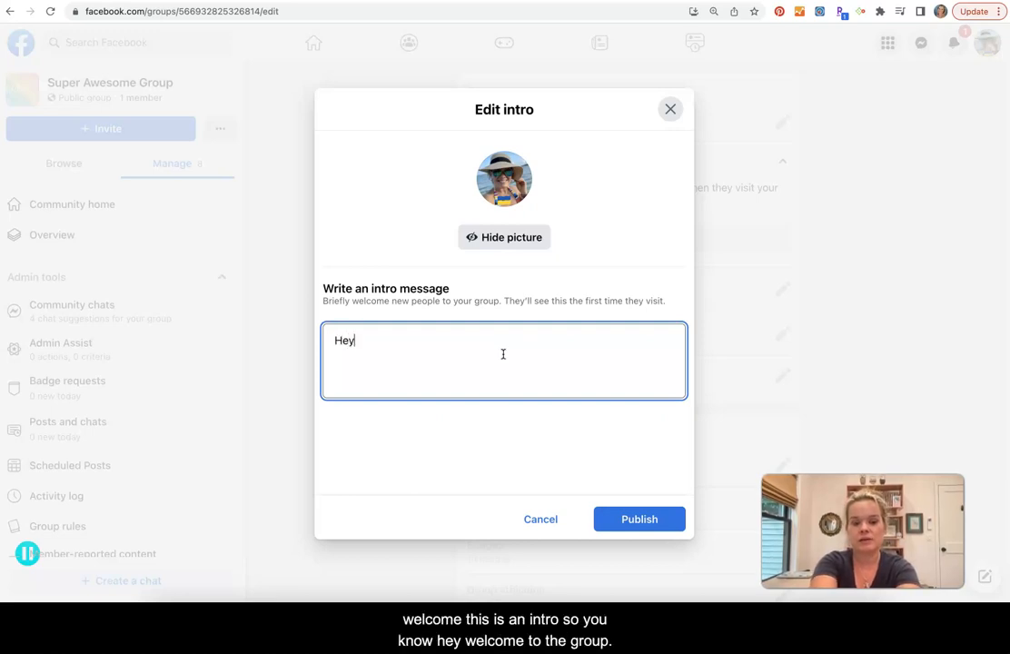
type("! Welcome to ")
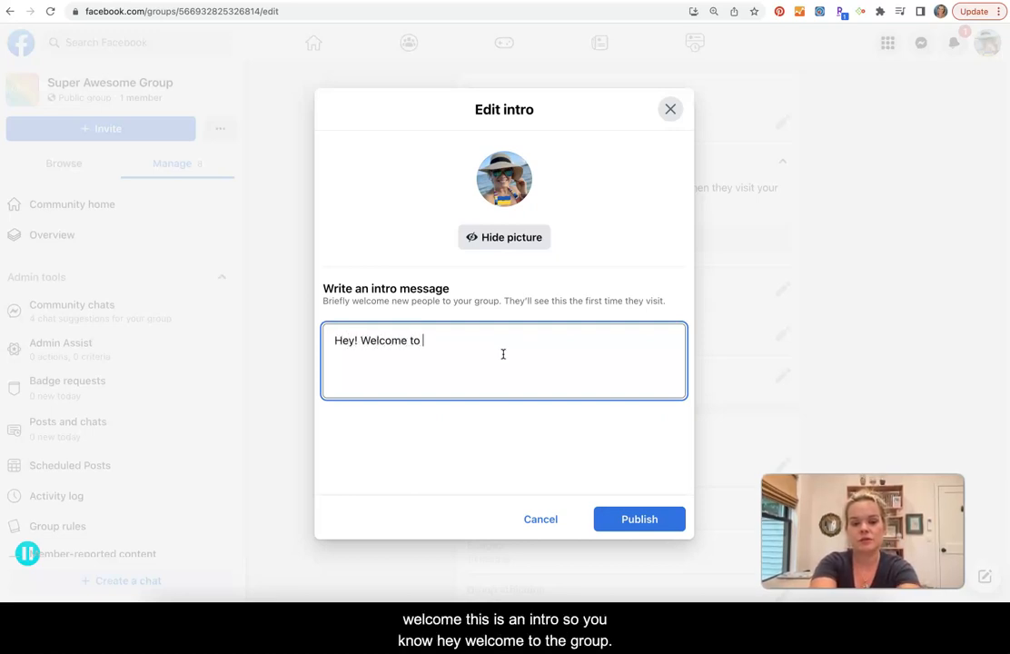
type("the group! Happy to have you here!")
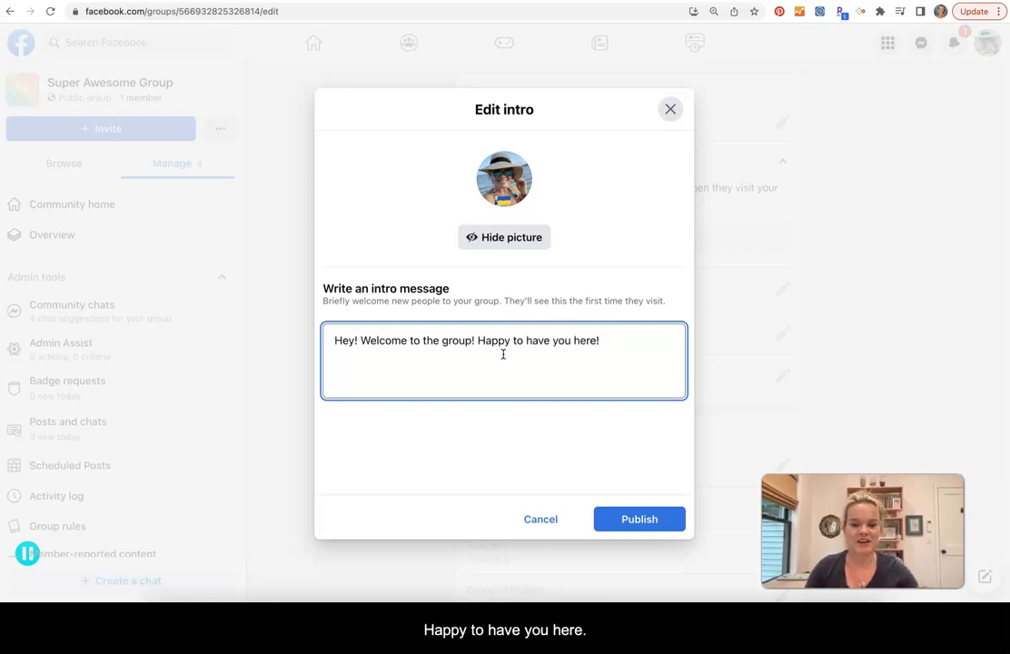
left_click(640, 519)
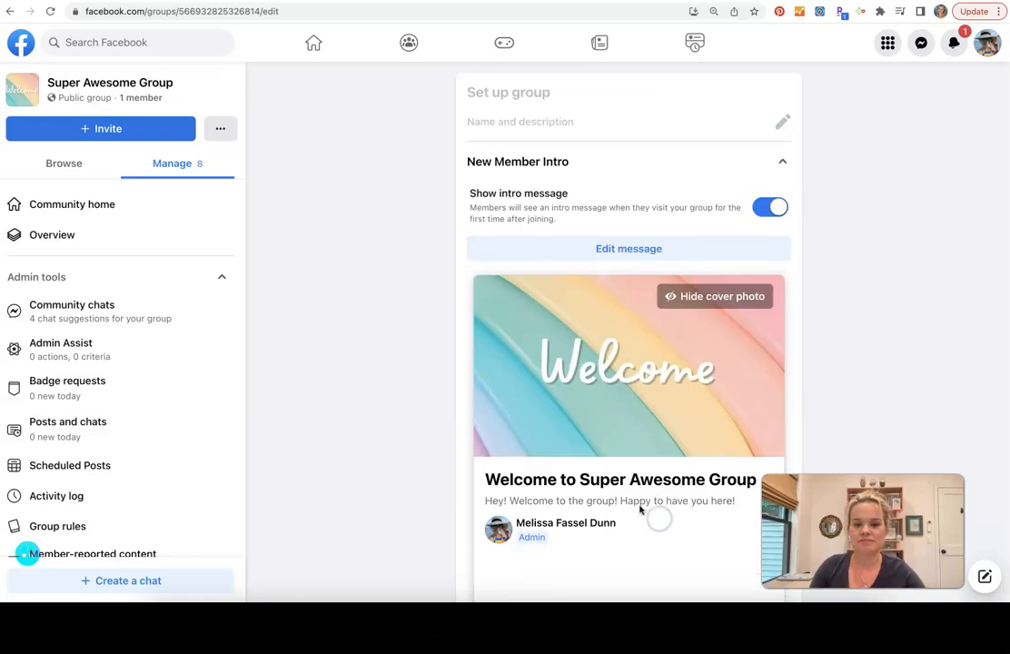
scroll(610, 271, "down", 2)
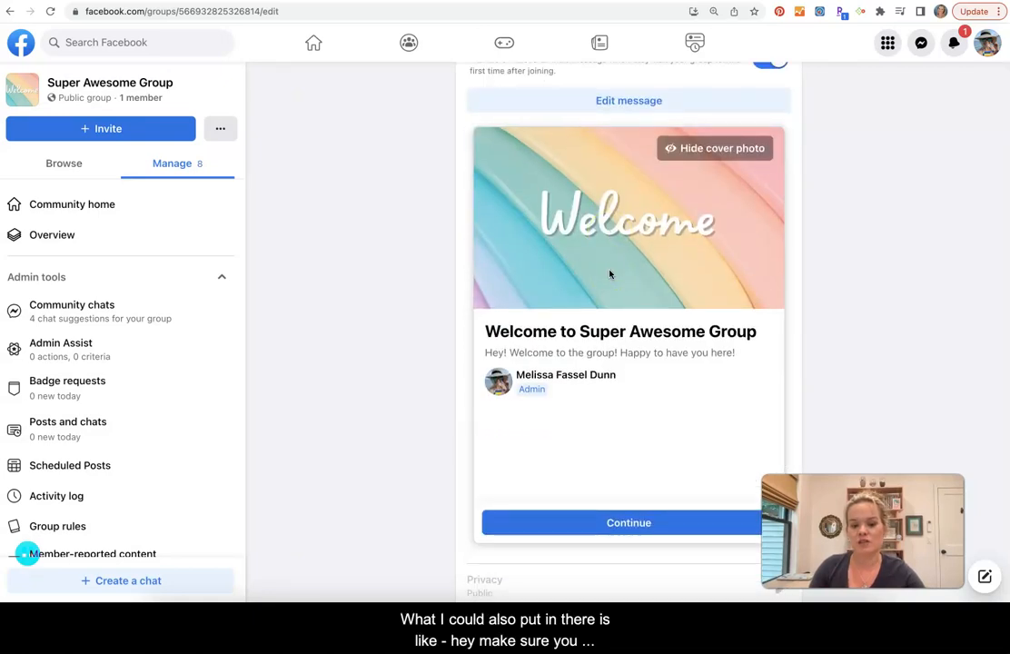
left_click(624, 276)
scroll(354, 300, "up", 2)
left_click(524, 252)
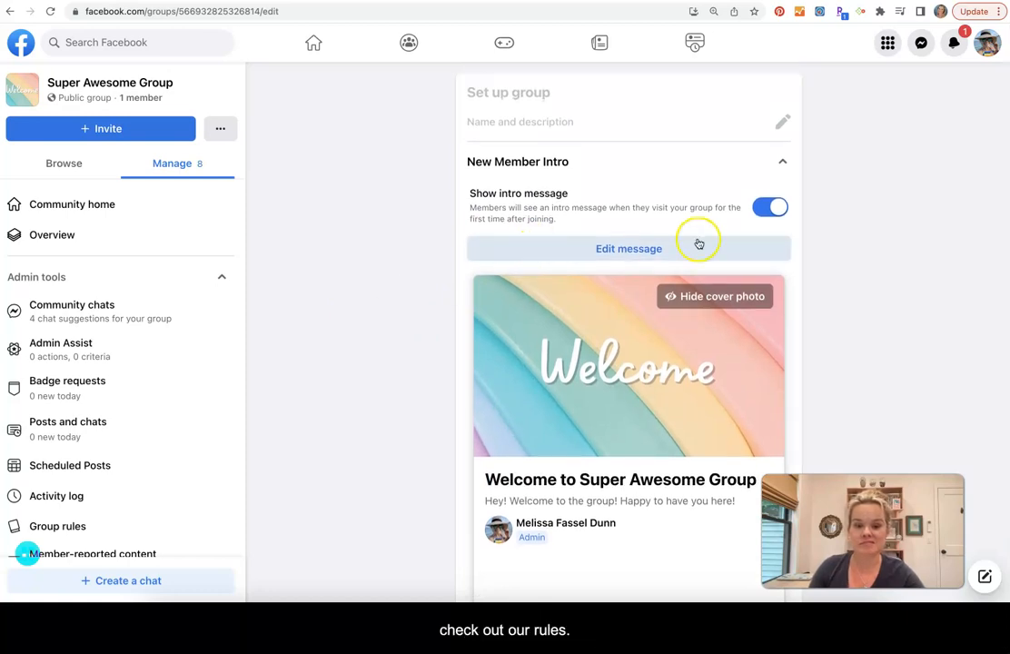
left_click(782, 162)
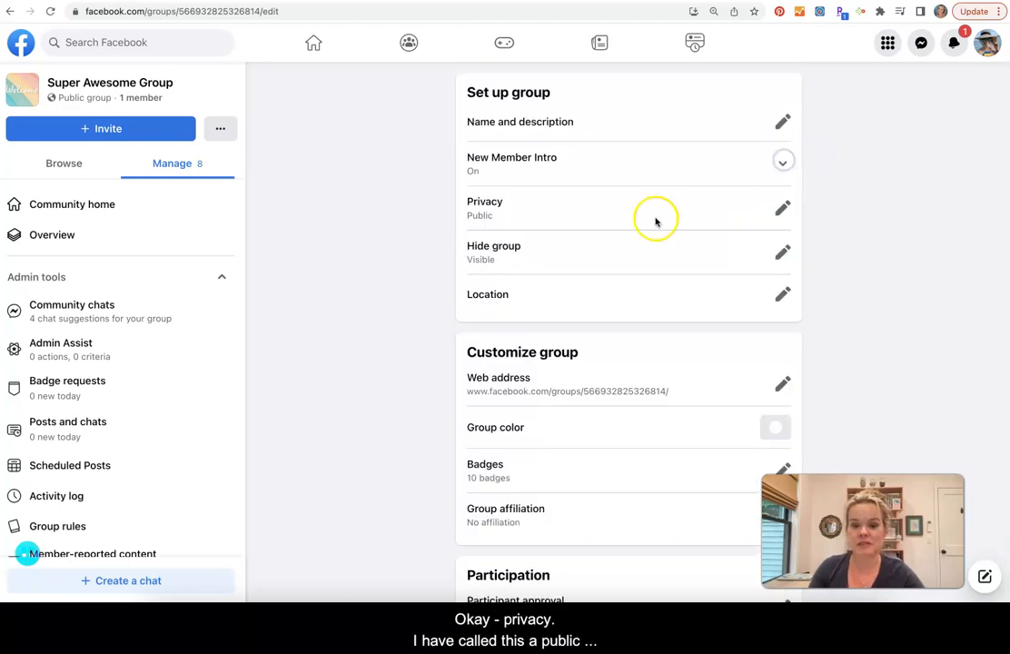
Examine the Privacy options and the Hide group options in the group settings, cancelling out of each.
left_click(782, 209)
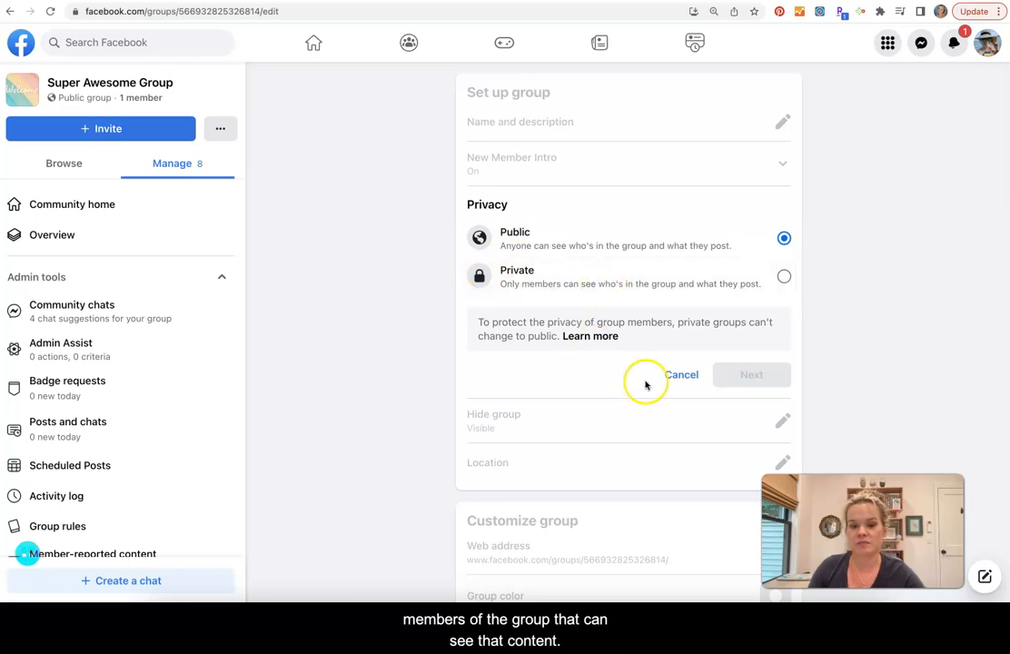
left_click(680, 378)
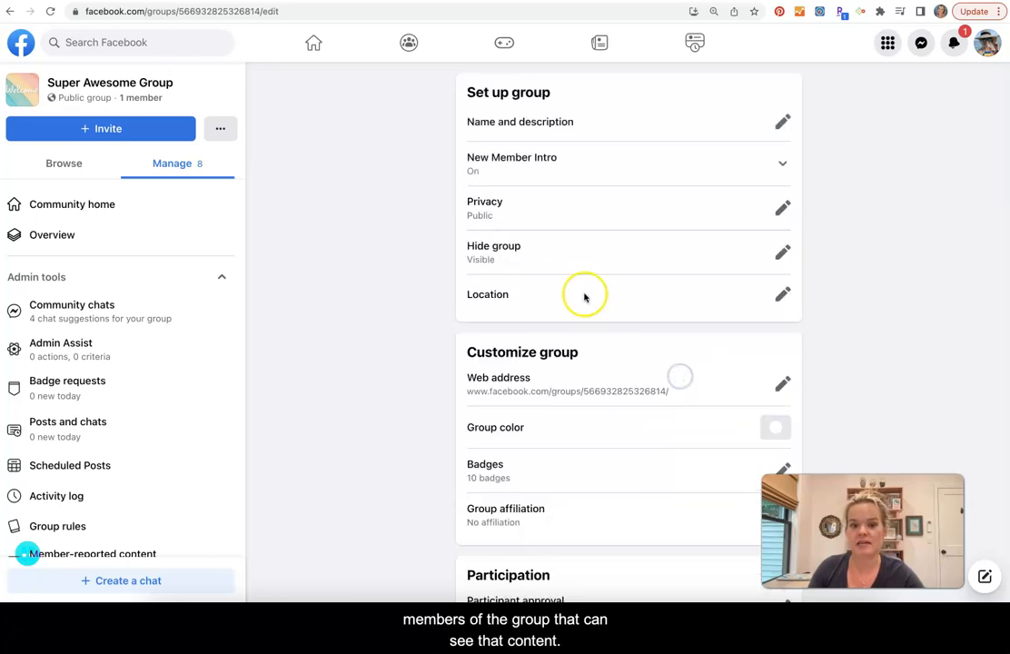
left_click(783, 253)
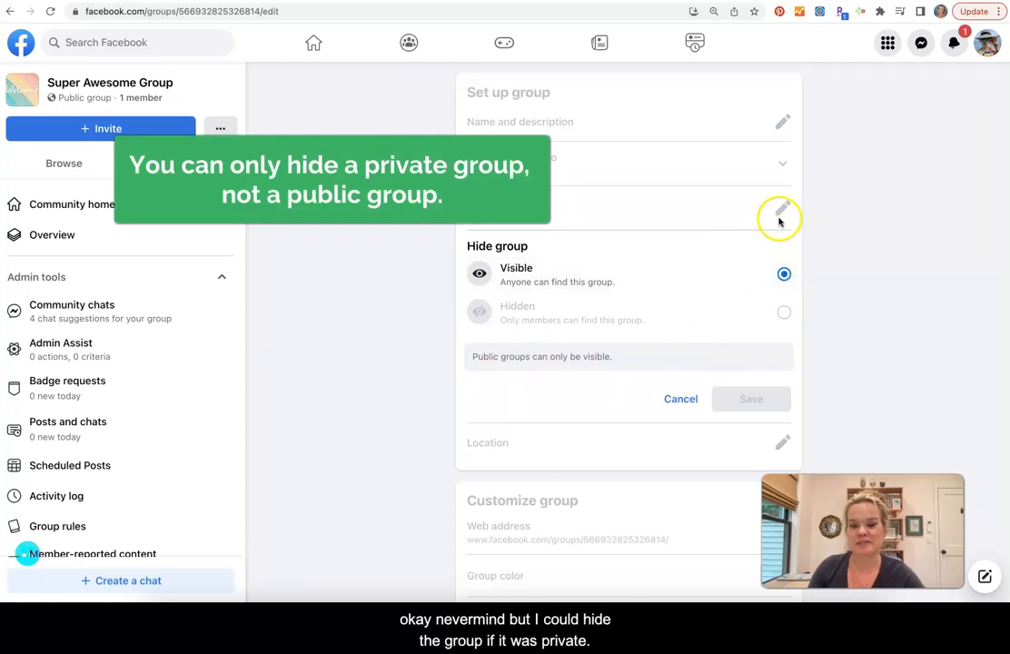
left_click(696, 399)
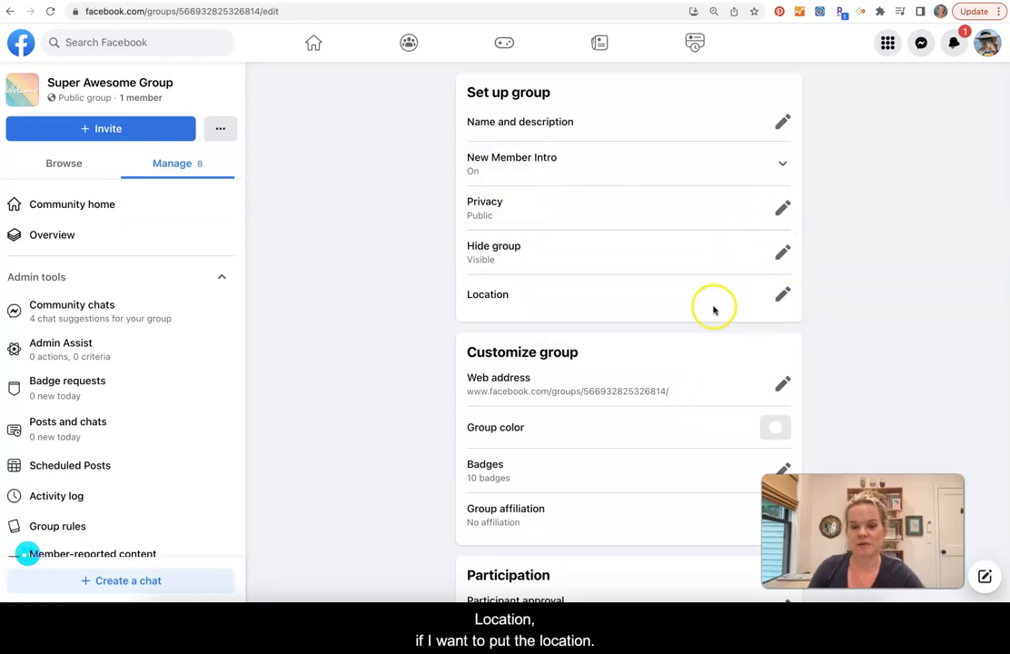
Set the group's custom web address to facebook.com/groups/supawesomegroup and save it.
scroll(714, 311, "down", 2)
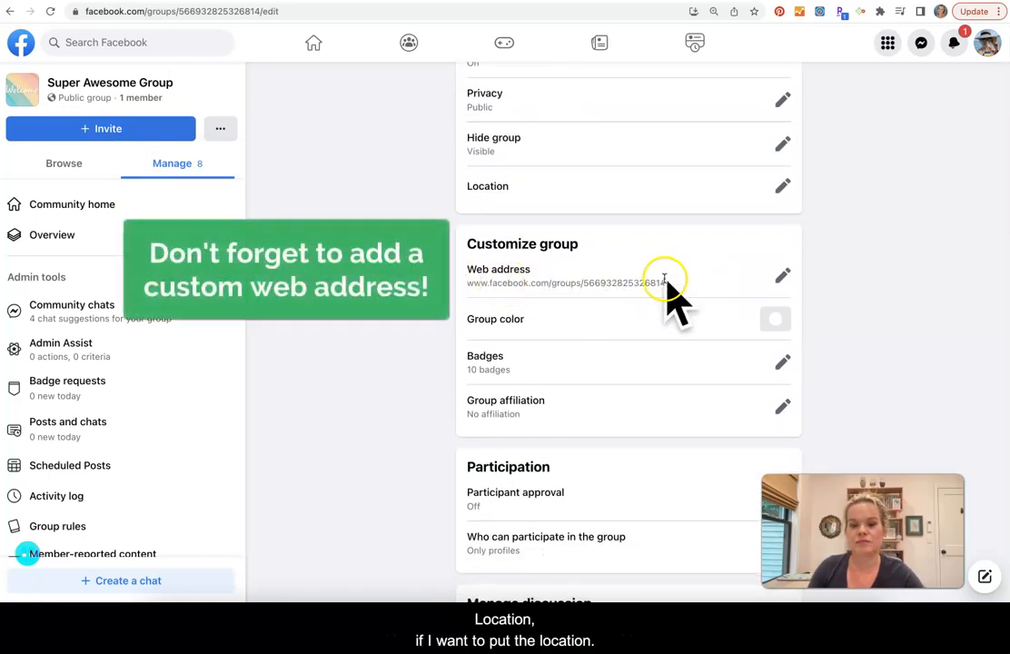
left_click(782, 278)
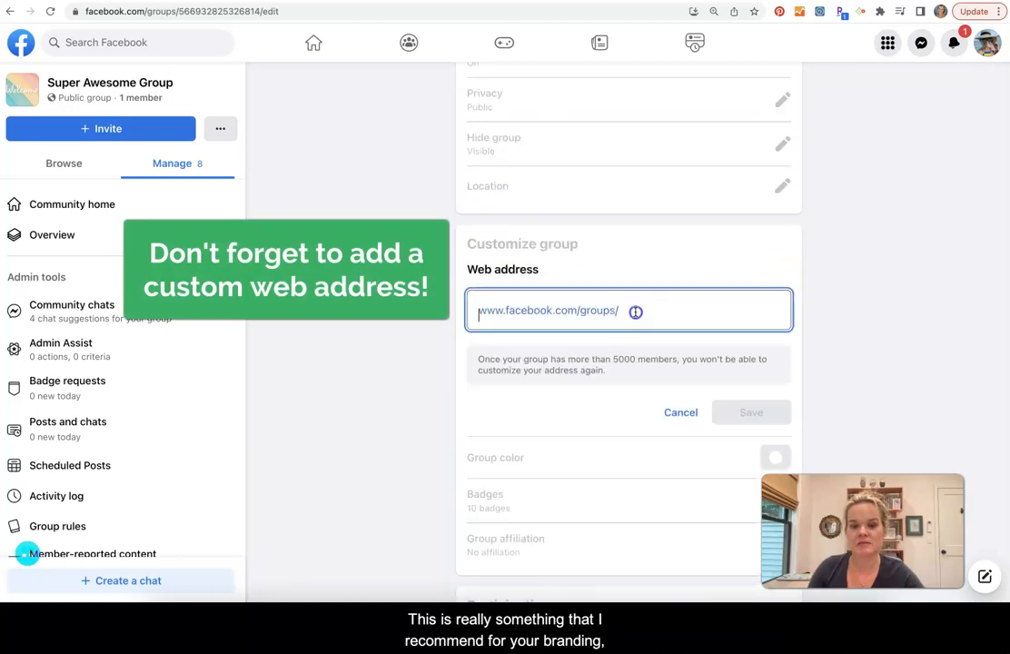
left_click(541, 293)
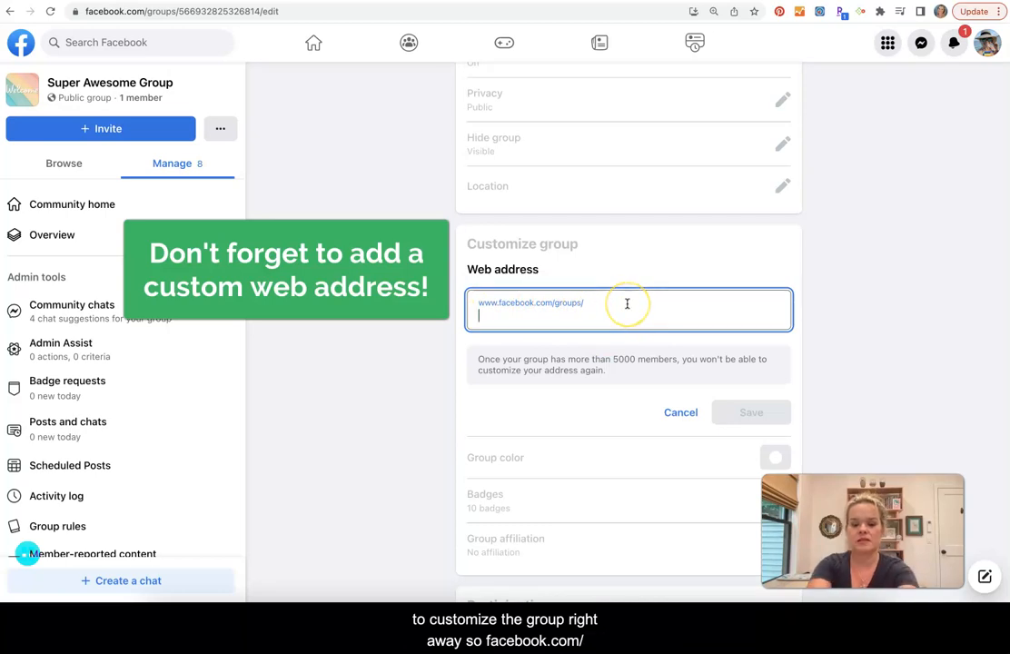
type("supawe")
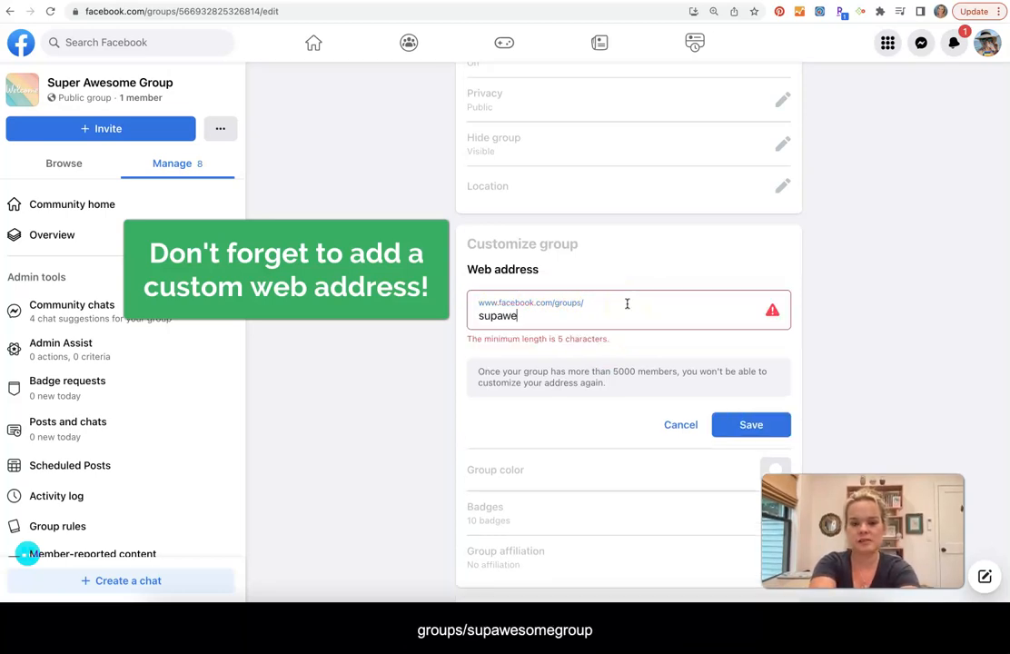
type("somegropu")
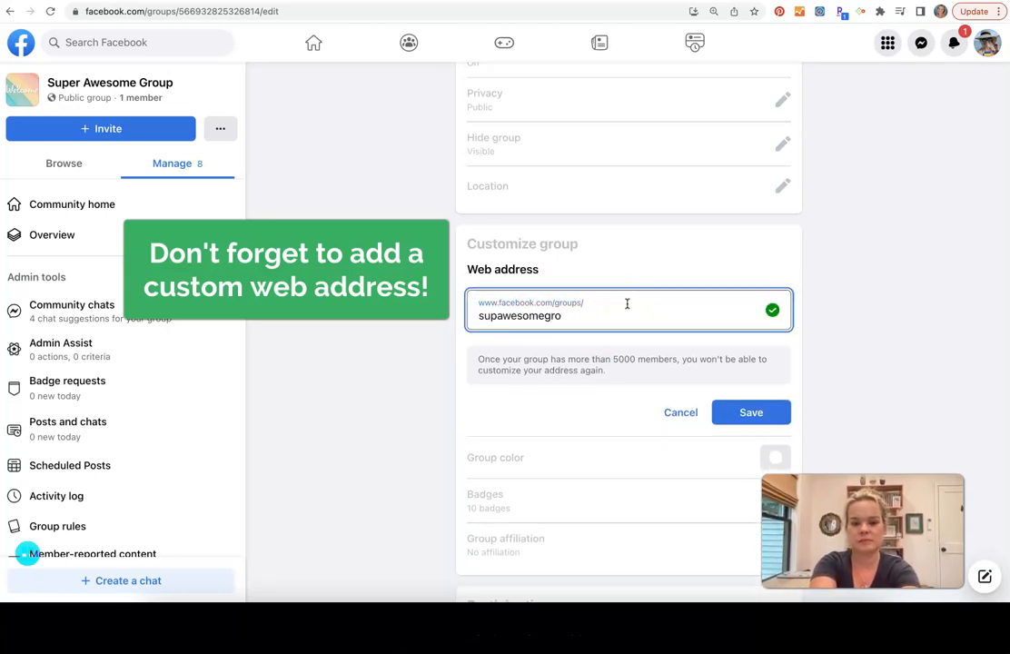
left_click(759, 413)
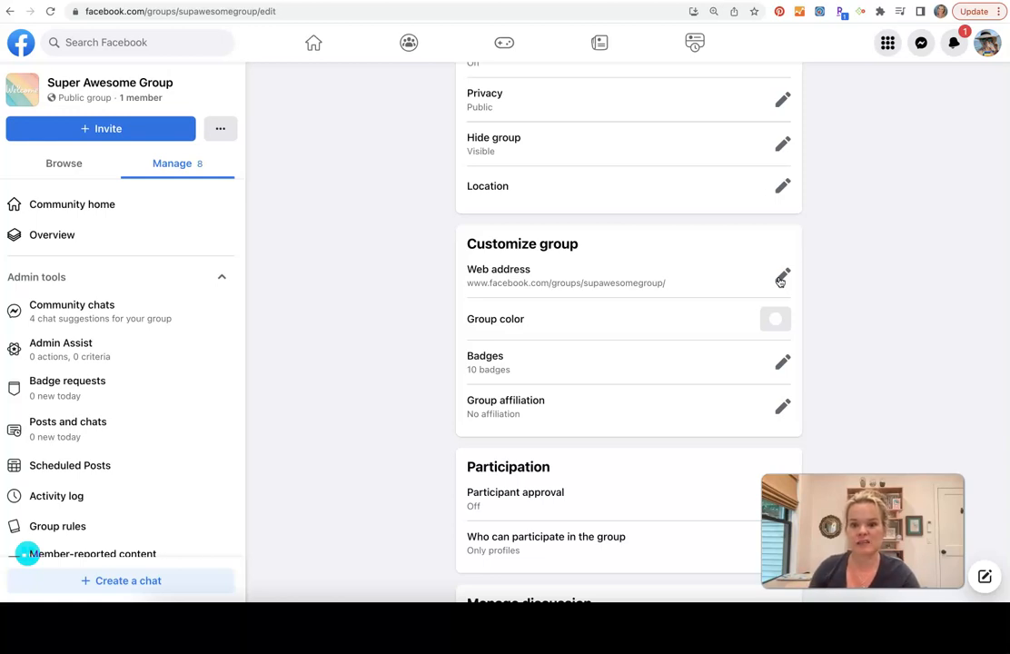
Set the group's primary color to the preset teal with its light accent color and save it.
left_click(777, 320)
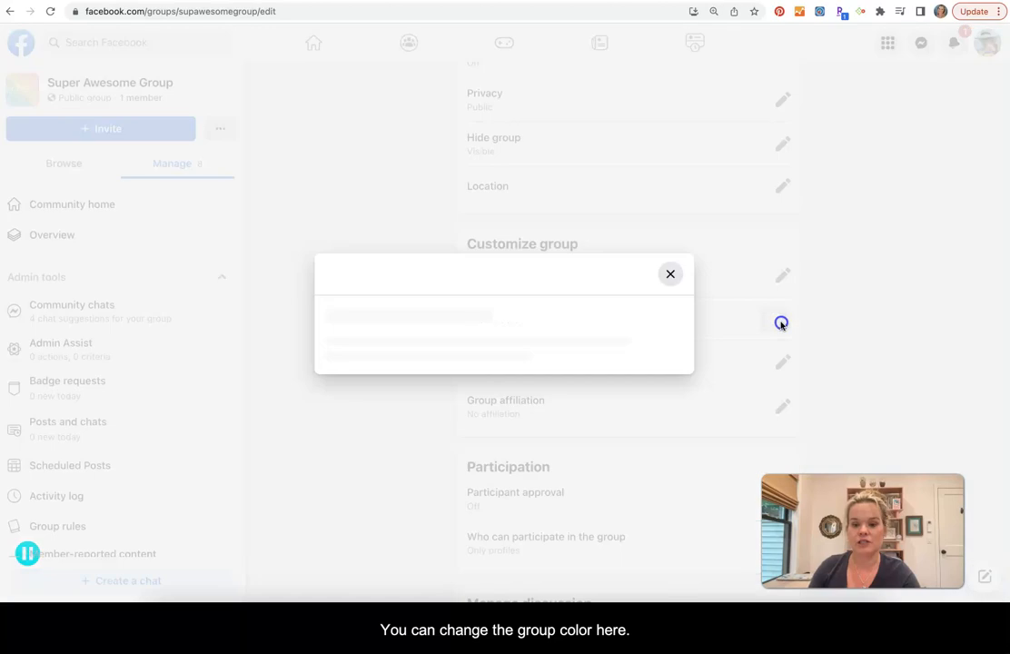
left_click(520, 348)
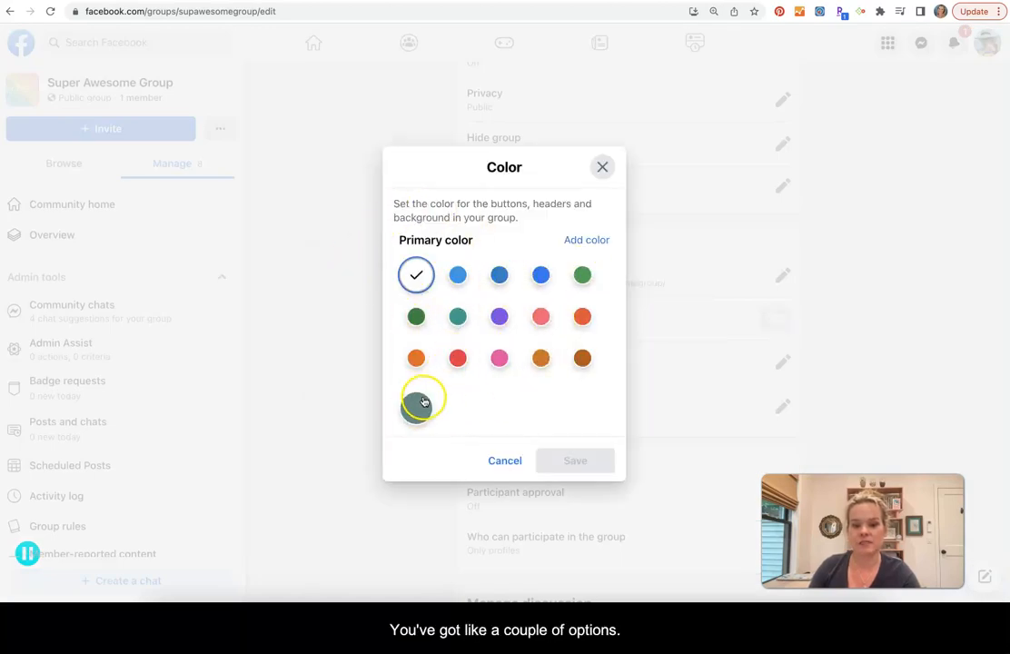
left_click(458, 316)
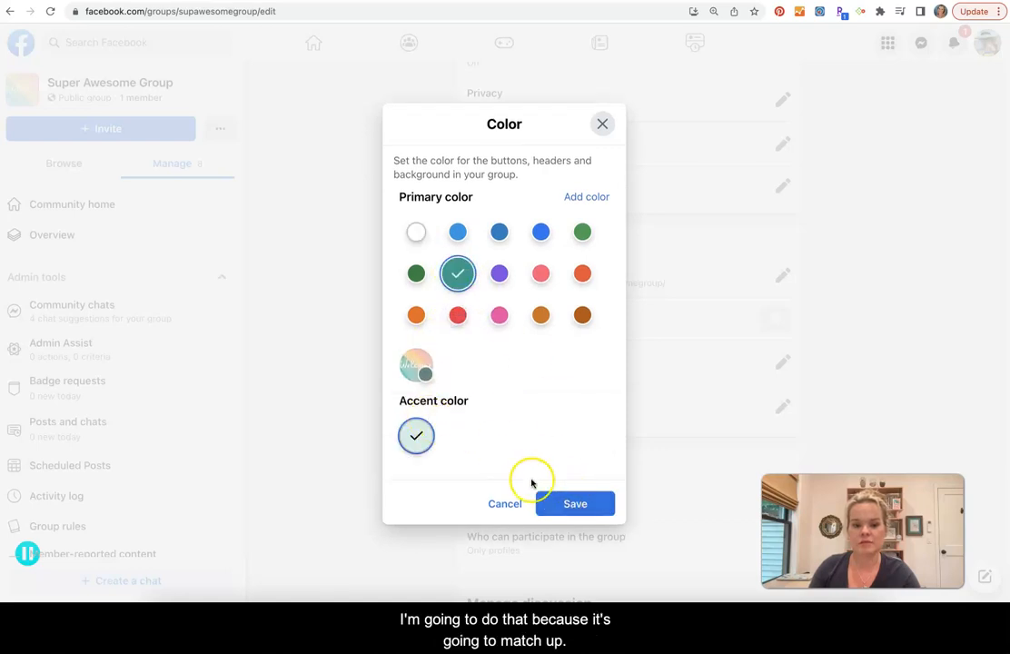
left_click(574, 502)
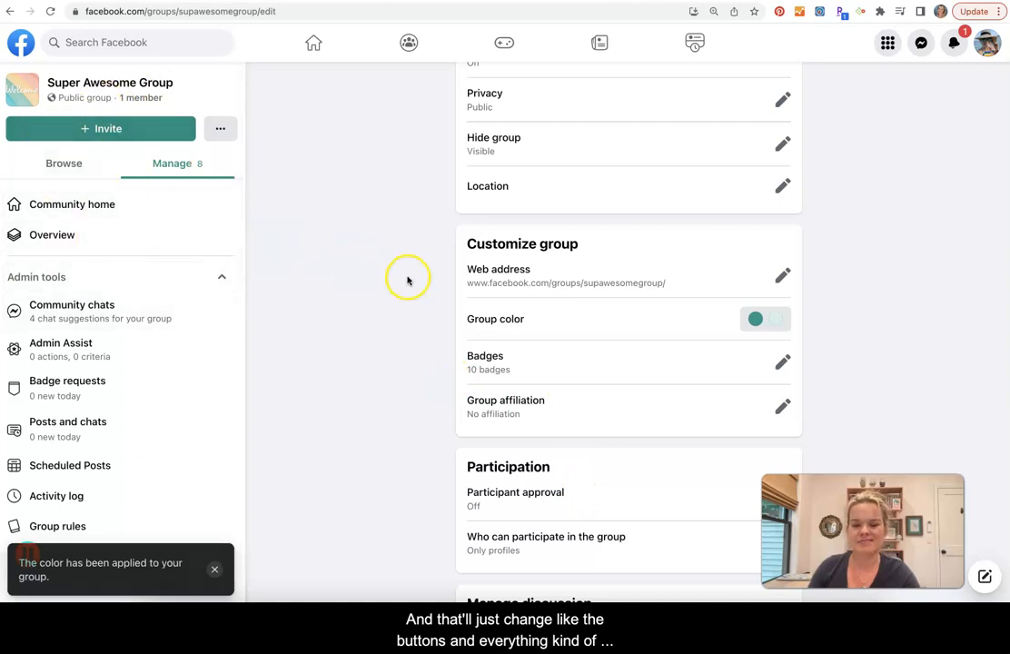
Examine the full list of badges members can earn in the group, and leave without saving.
left_click(783, 364)
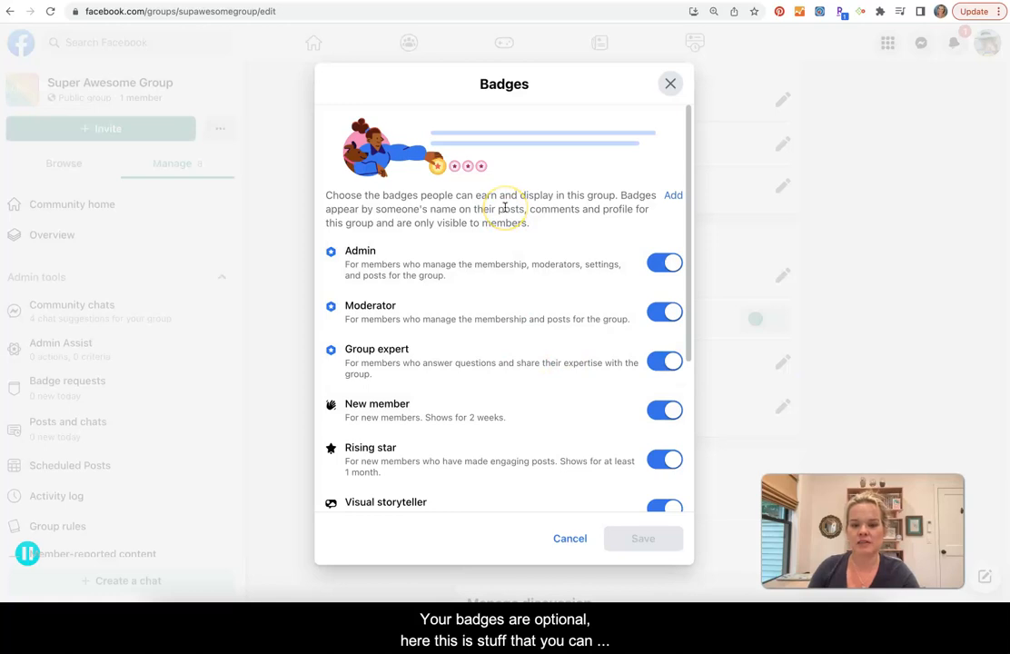
scroll(505, 208, "down", 5)
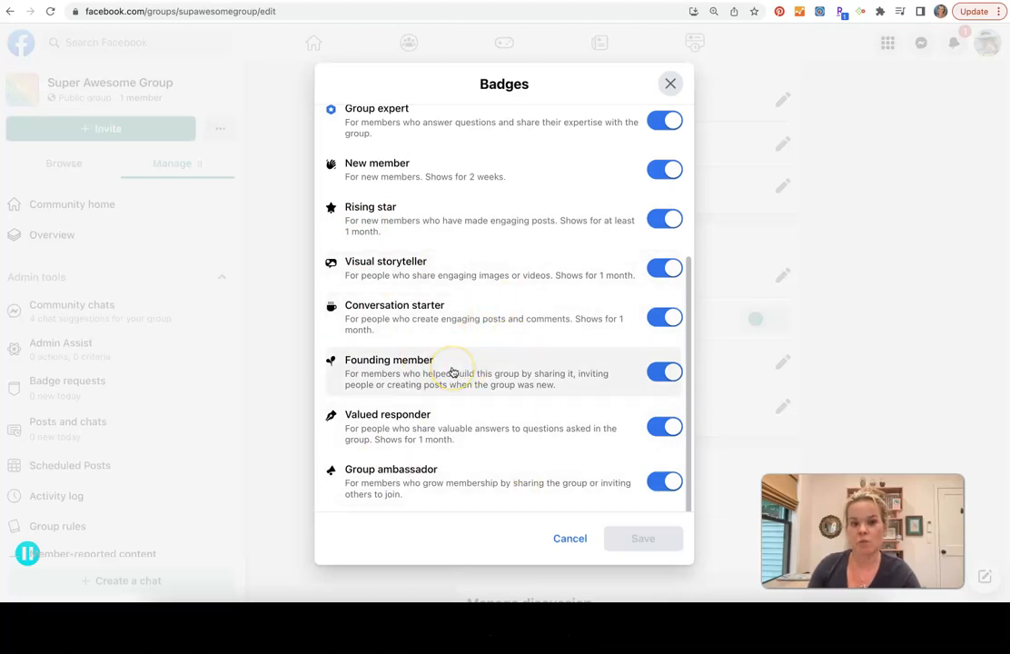
left_click(572, 548)
Try out the Group affiliation option for the group's admin, cancelling without saving.
scroll(571, 485, "down", 3)
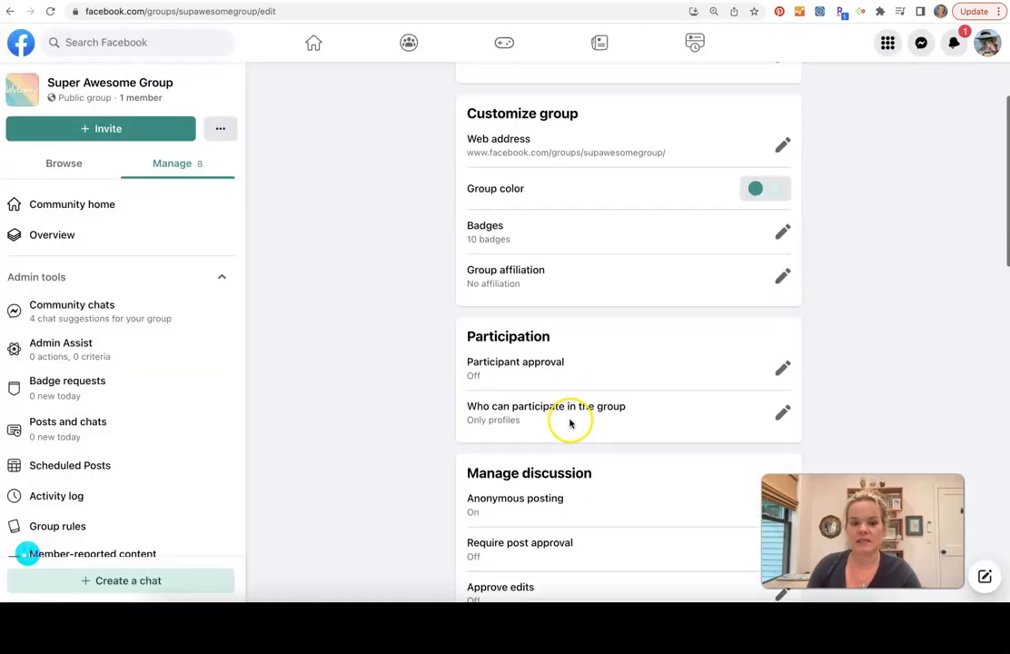
left_click(770, 294)
left_click(663, 345)
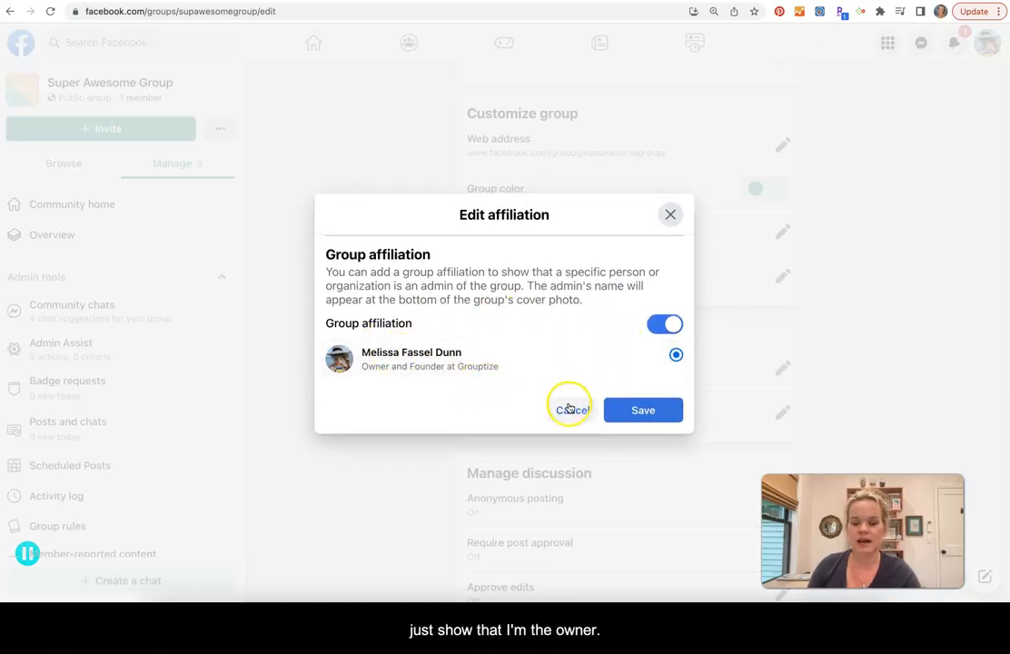
left_click(664, 325)
left_click(572, 391)
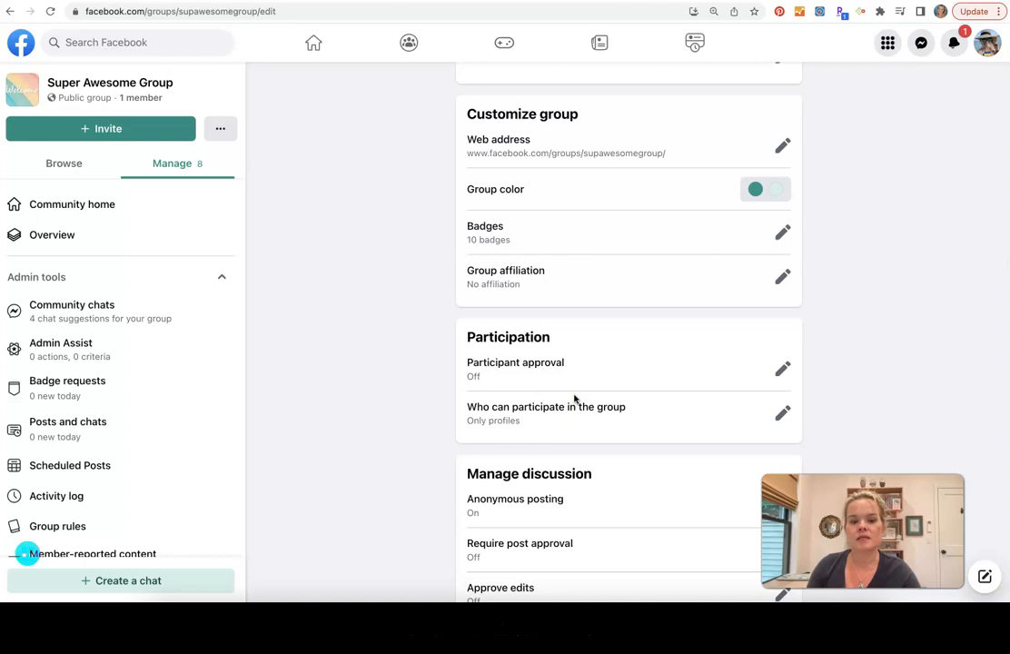
Turn Participant approval on so members and visitors must be approved before posting or commenting, and save it.
scroll(574, 398, "down", 2)
scroll(575, 398, "up", 2)
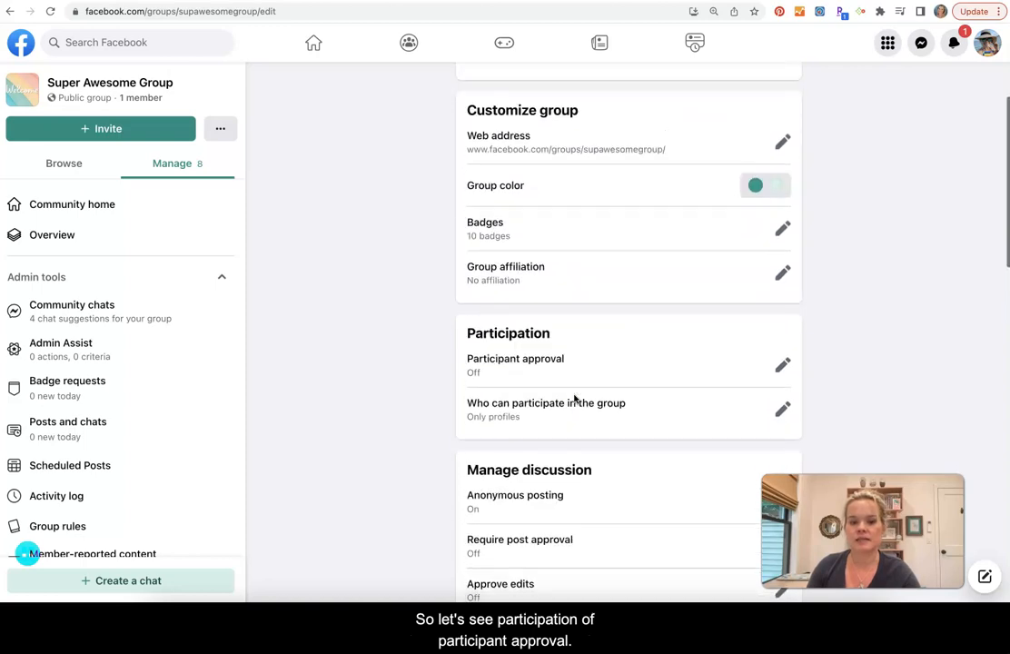
scroll(623, 354, "down", 2)
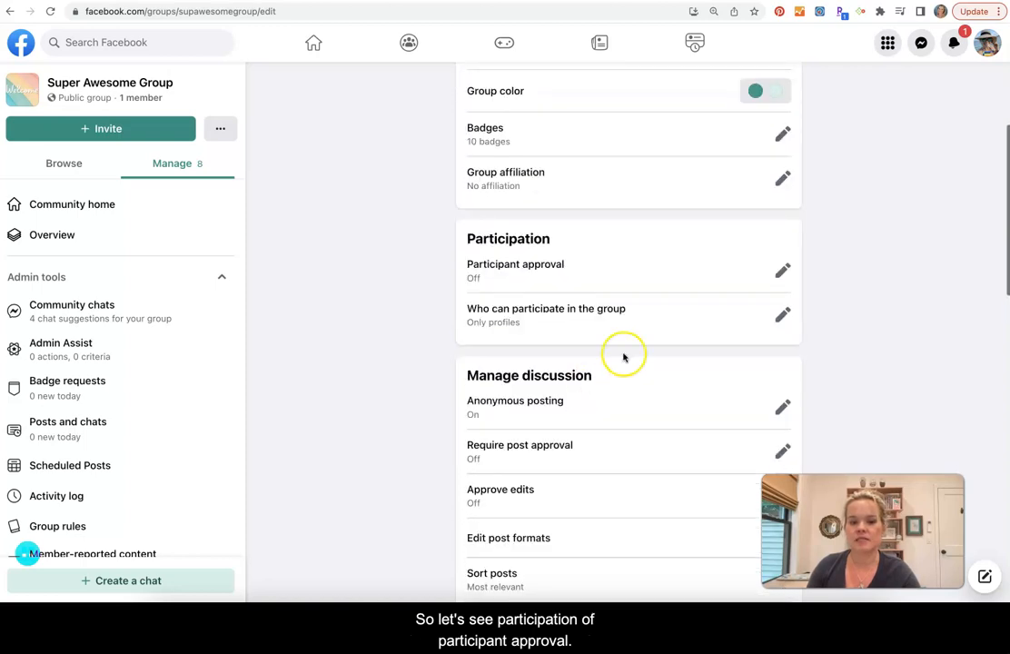
left_click(782, 271)
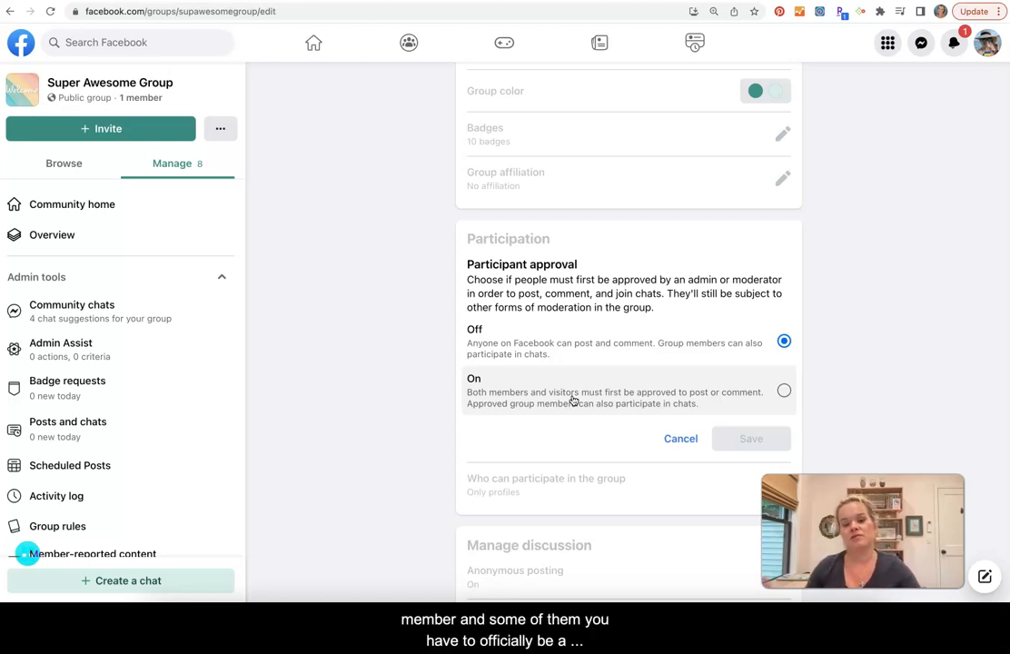
left_click(782, 391)
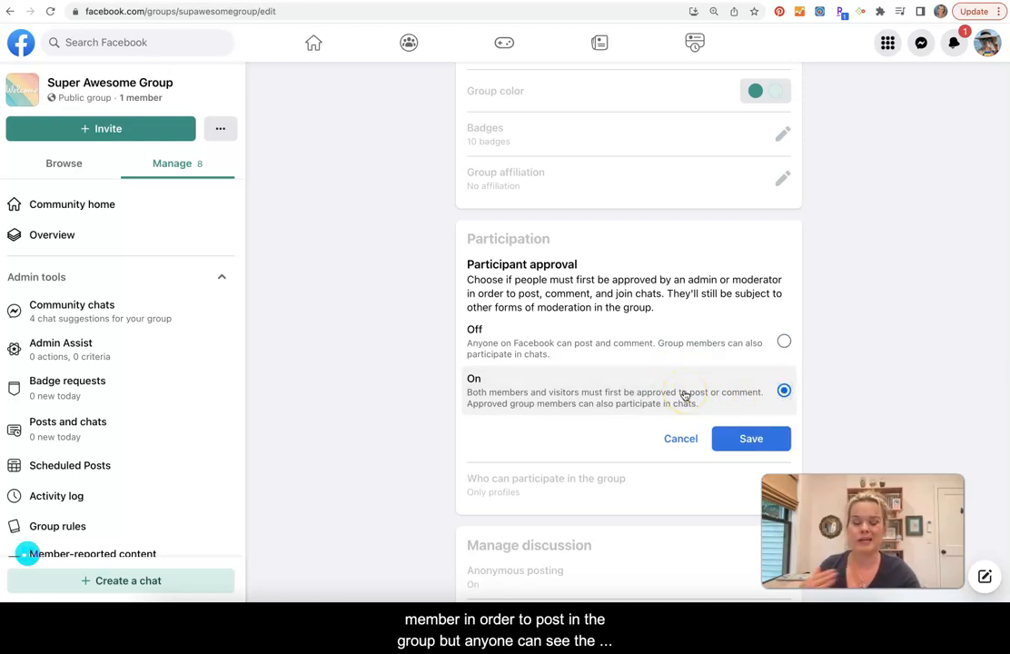
left_click(750, 442)
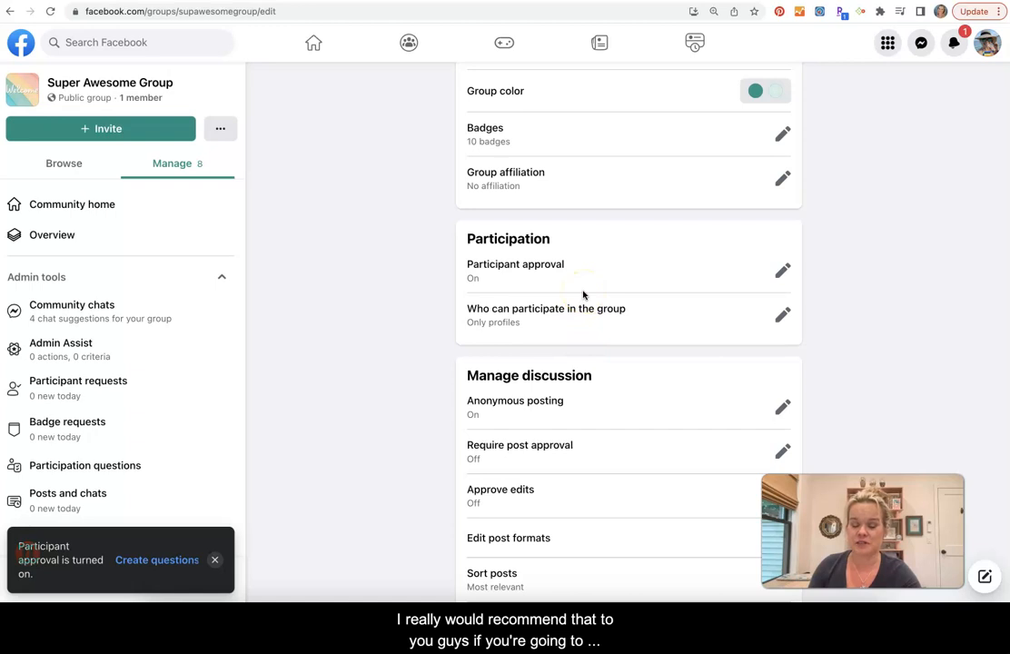
Allow both Profiles and Pages to participate in the group and save the setting.
scroll(584, 295, "down", 2)
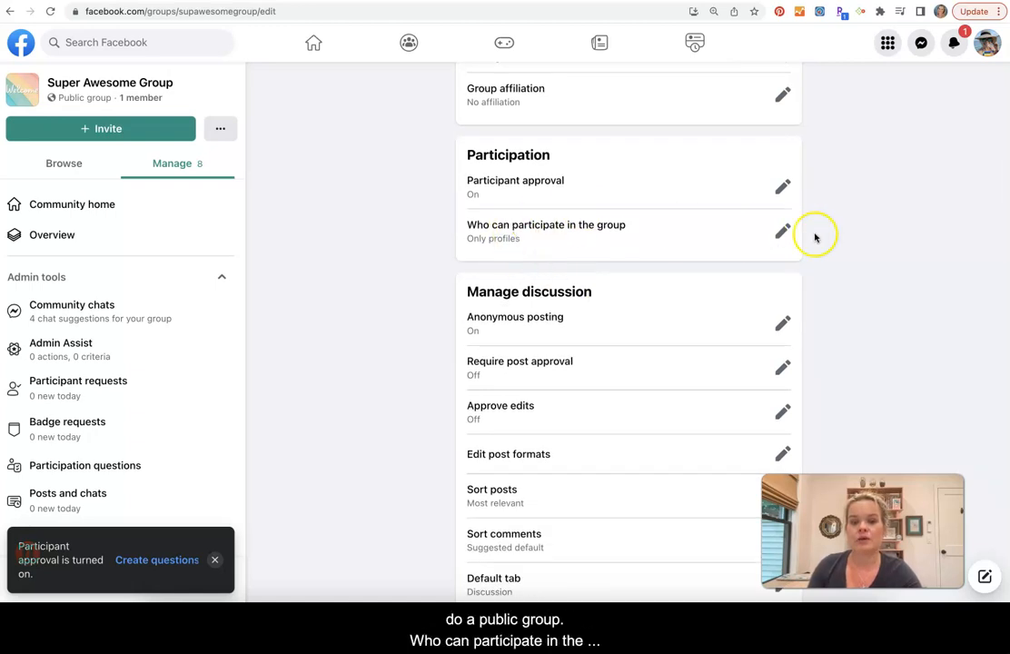
left_click(781, 235)
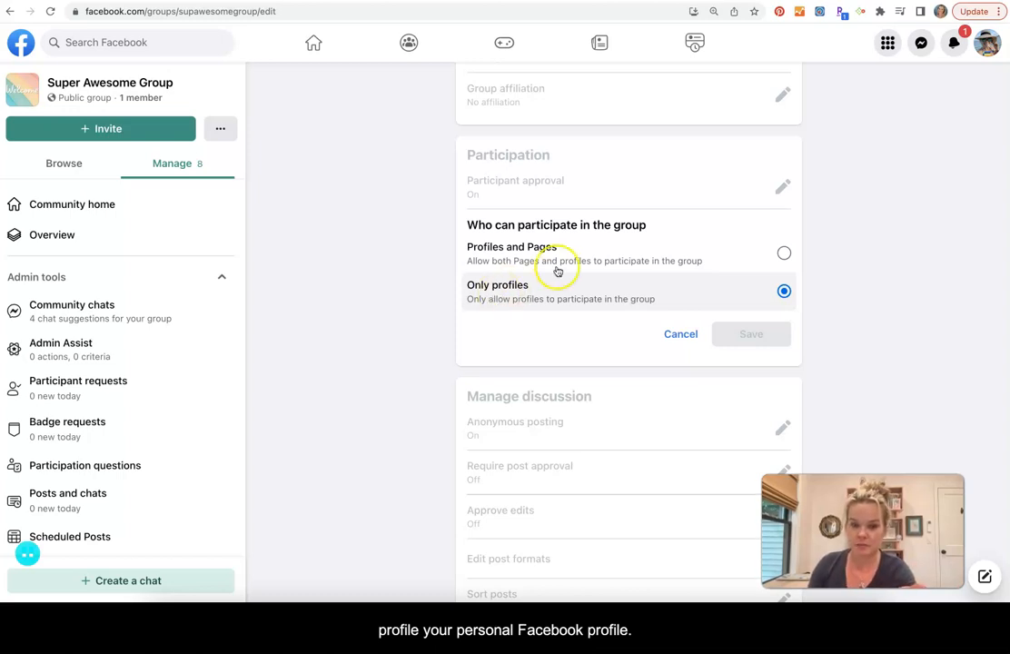
left_click(783, 253)
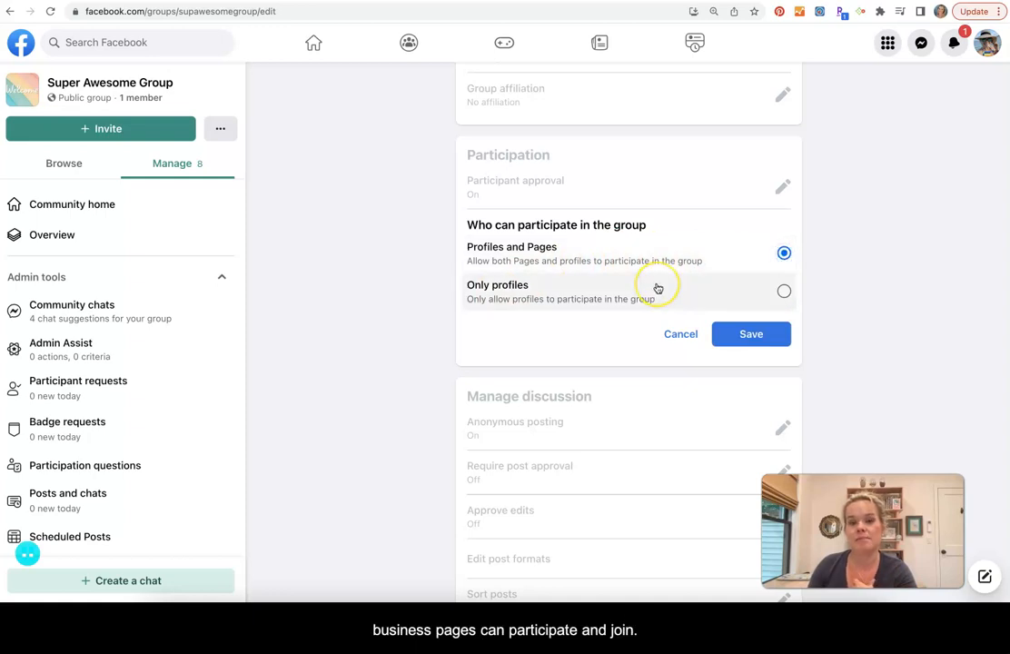
left_click(751, 333)
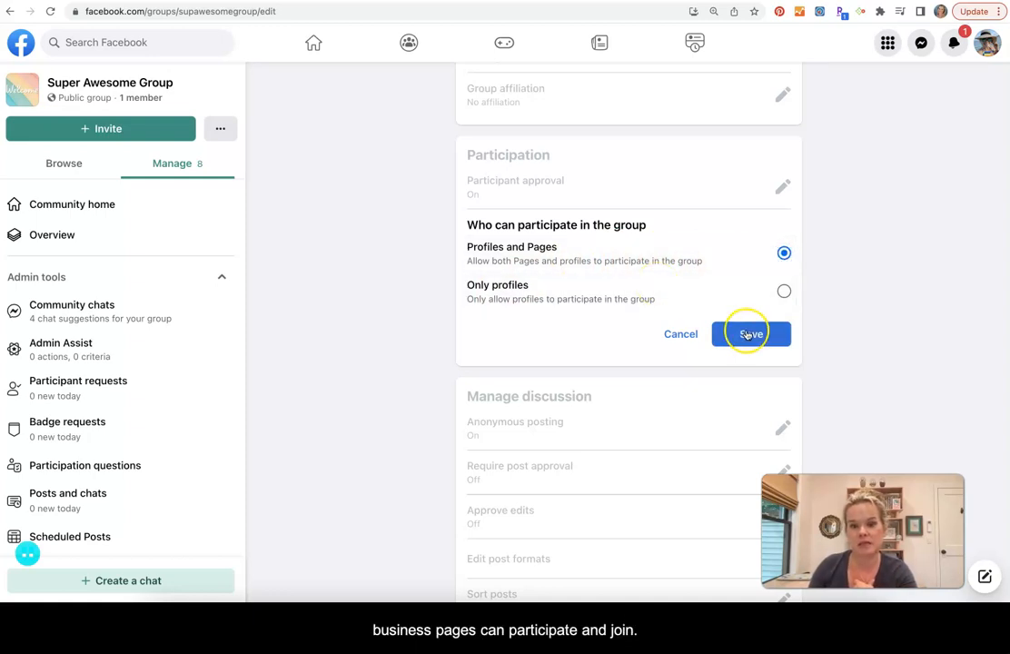
Turn on Require post approval in the discussion settings so an admin or moderator must approve member posts, and save.
scroll(747, 333, "down", 4)
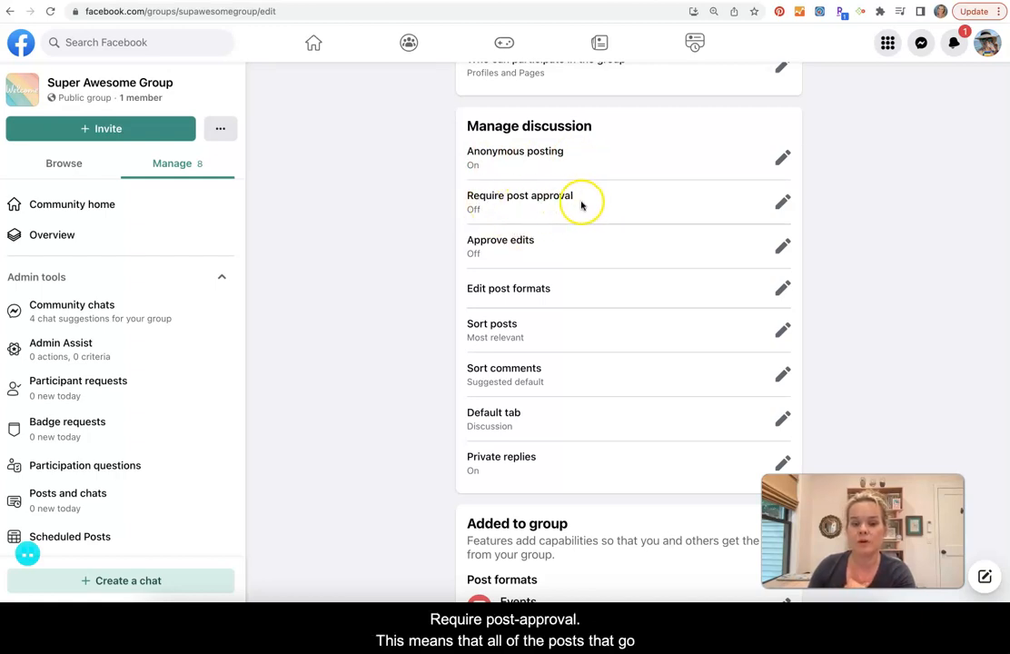
scroll(491, 217, "down", 1)
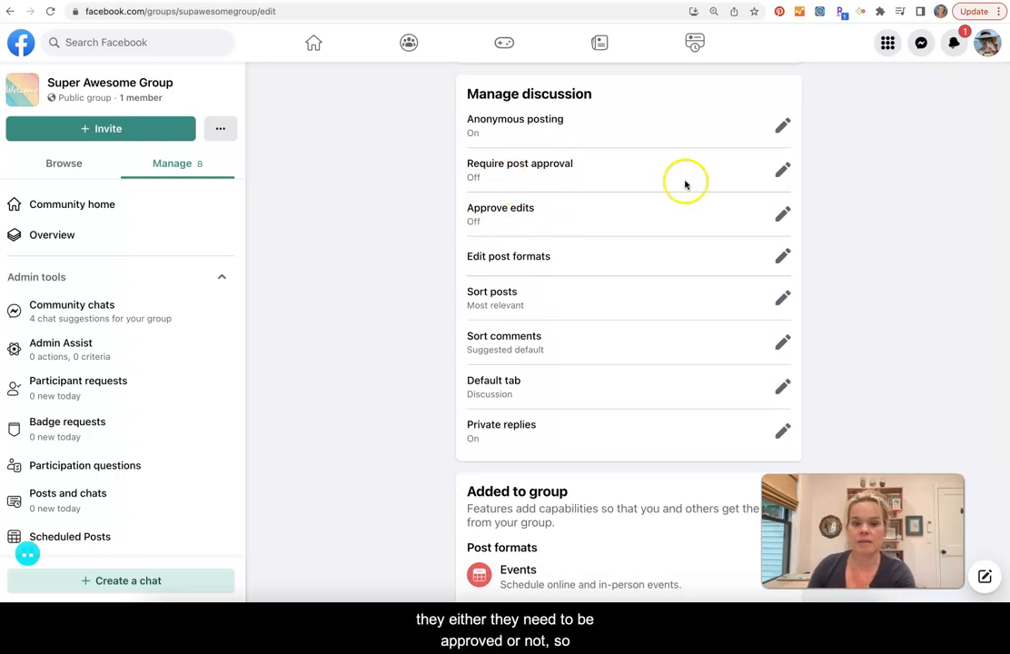
left_click(782, 170)
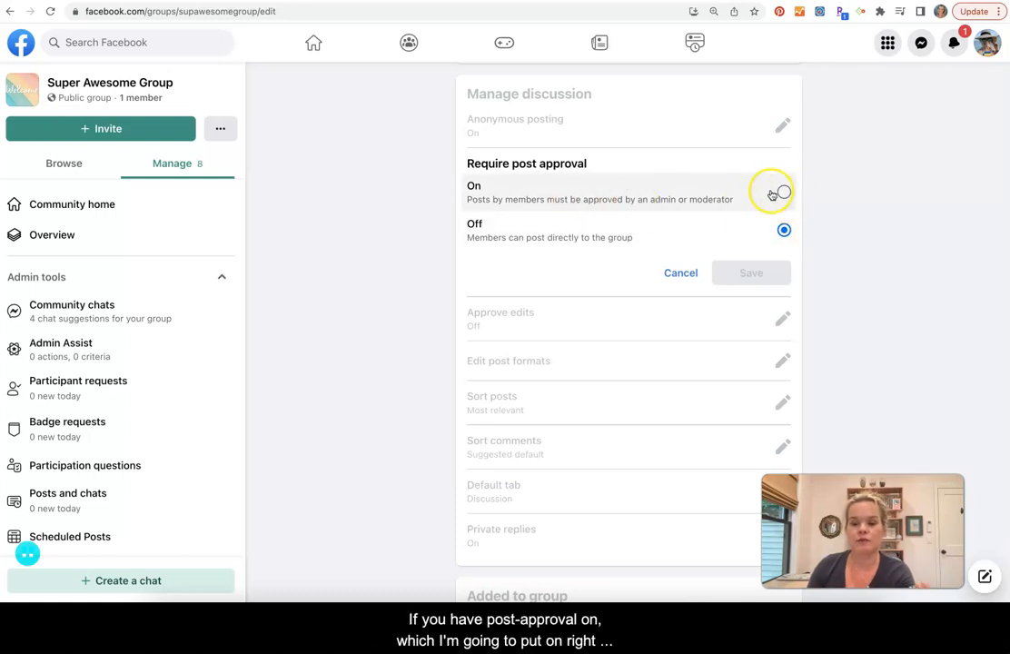
left_click(785, 194)
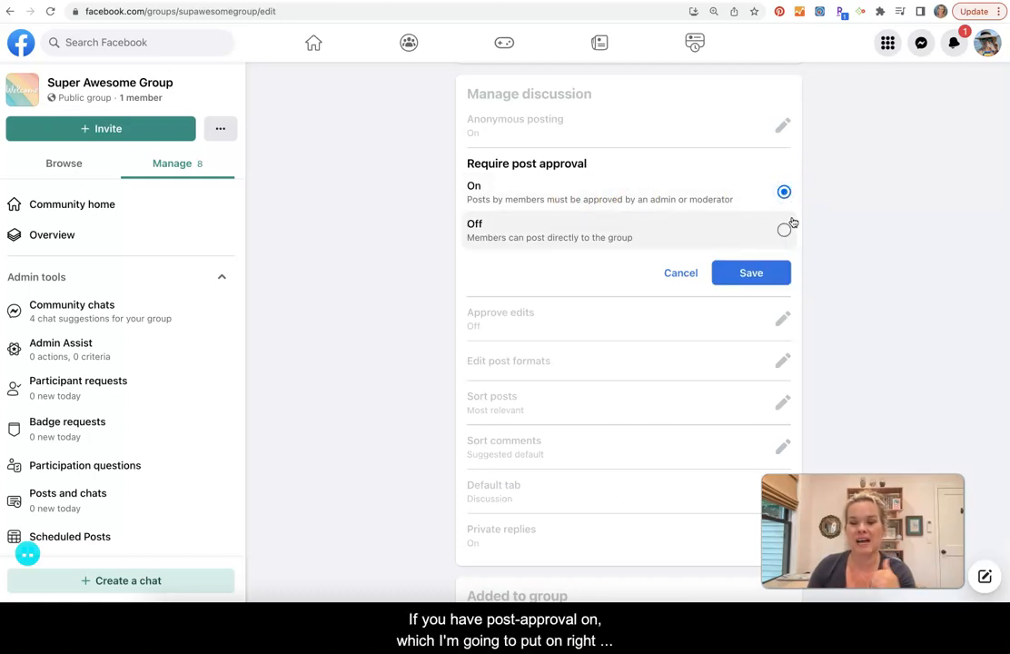
left_click(757, 277)
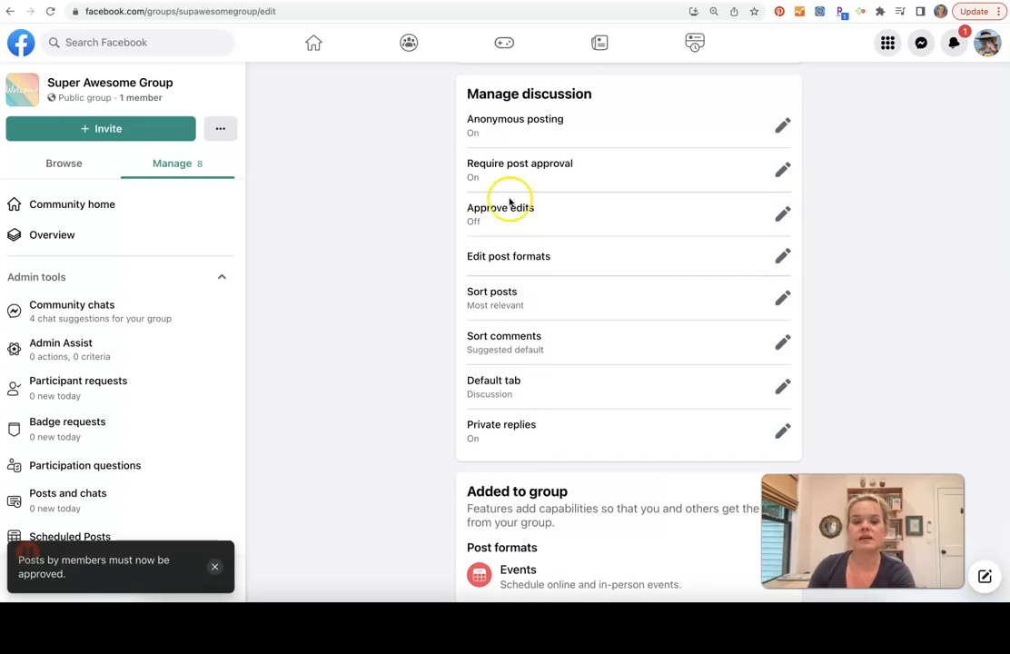
Turn on Approve edits so edited posts need admin or moderator approval, and save the setting.
left_click(782, 216)
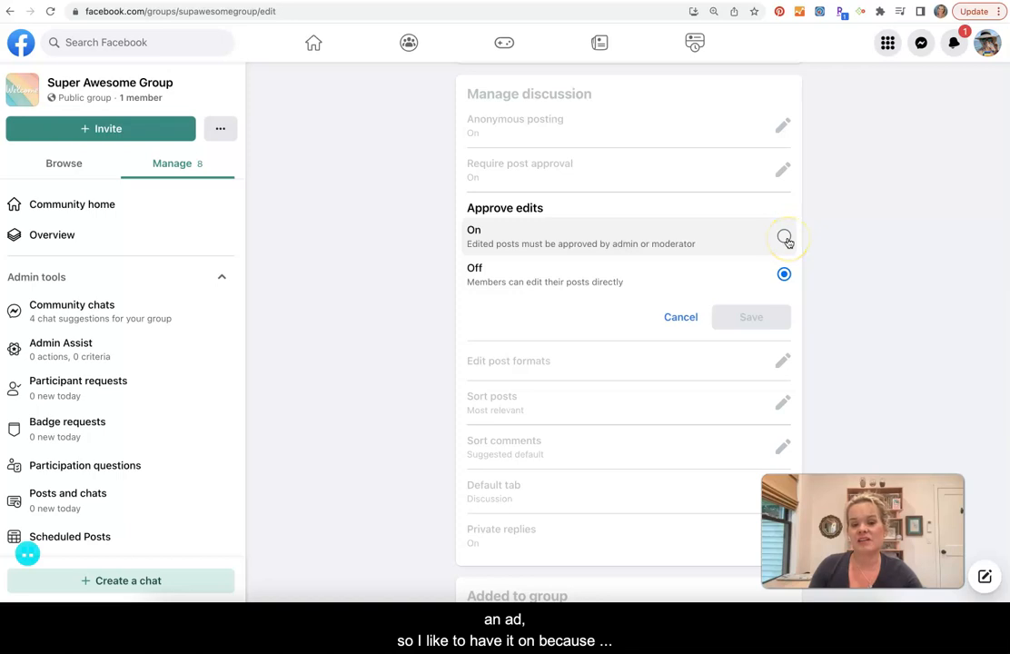
left_click(785, 238)
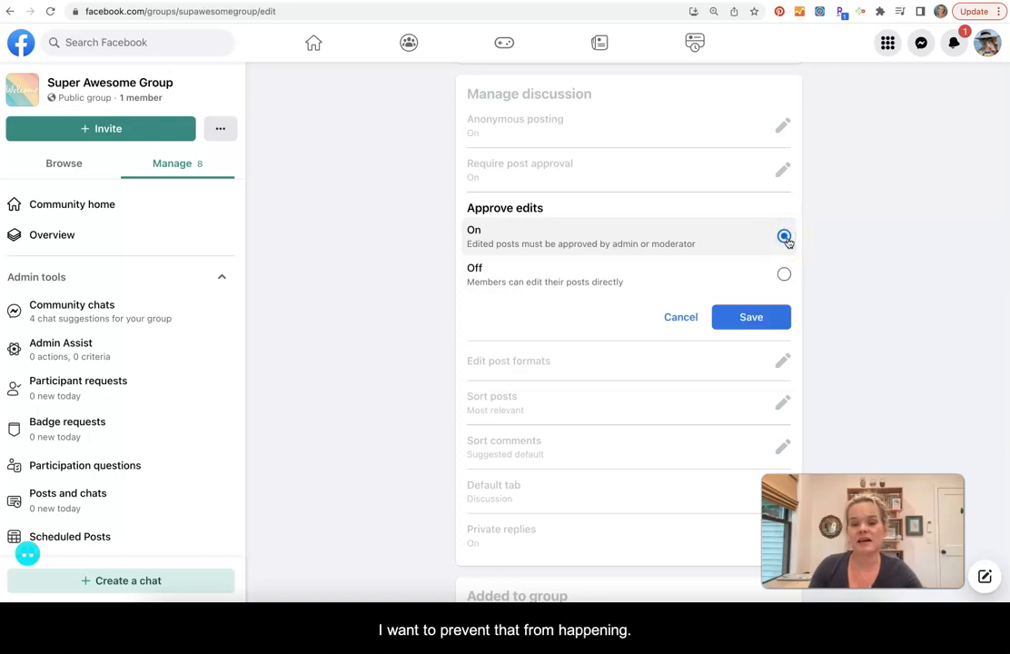
left_click(765, 317)
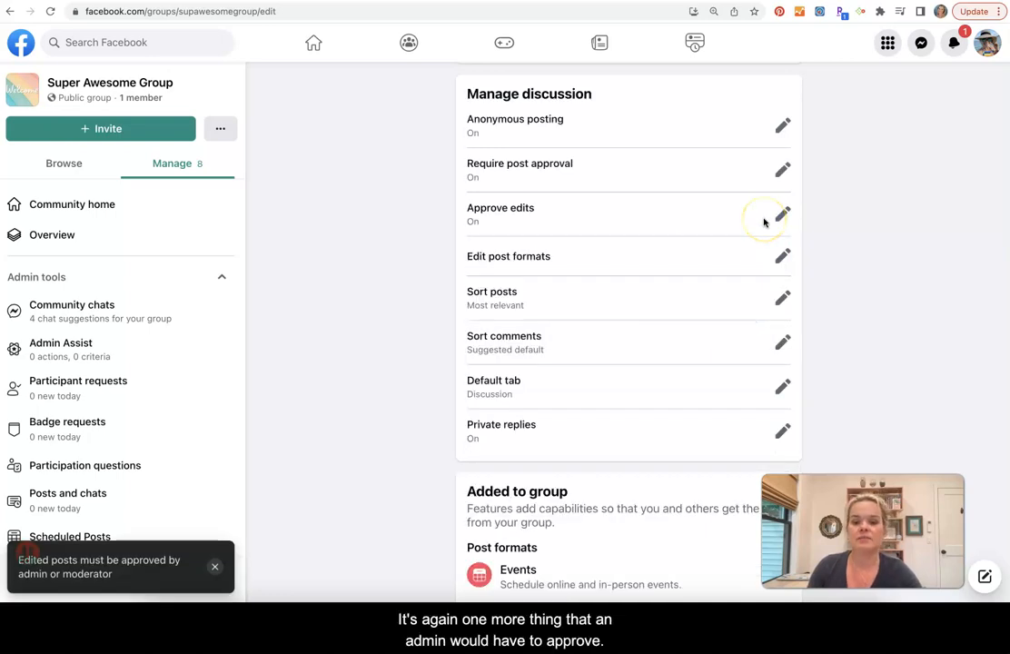
Turn off the Add file, GIF, Reels and Create room post formats for the group and save the selection.
scroll(765, 223, "down", 1)
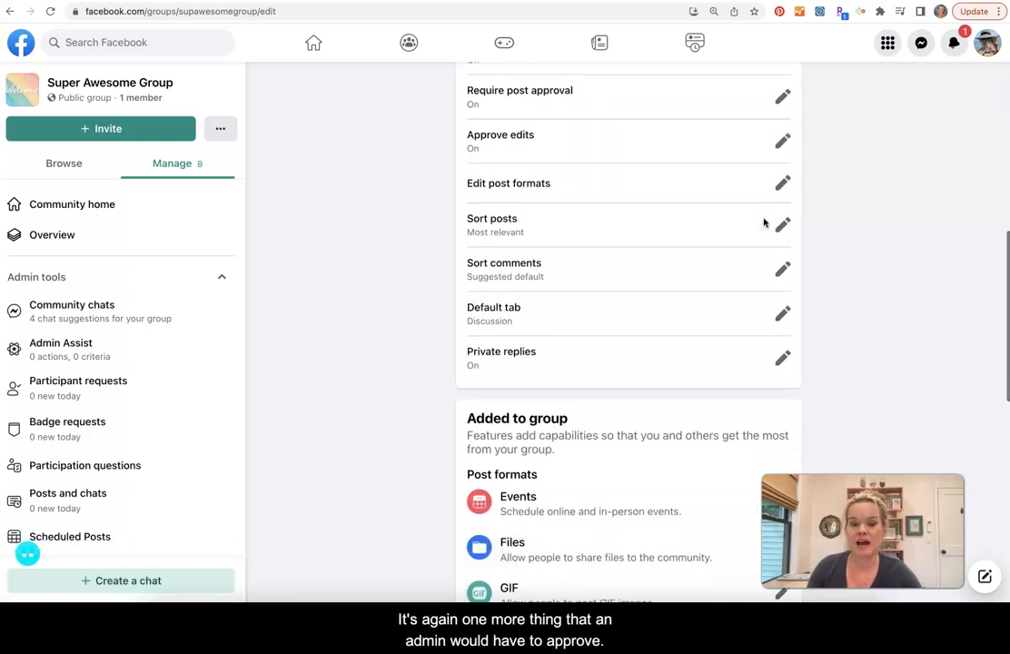
left_click(780, 164)
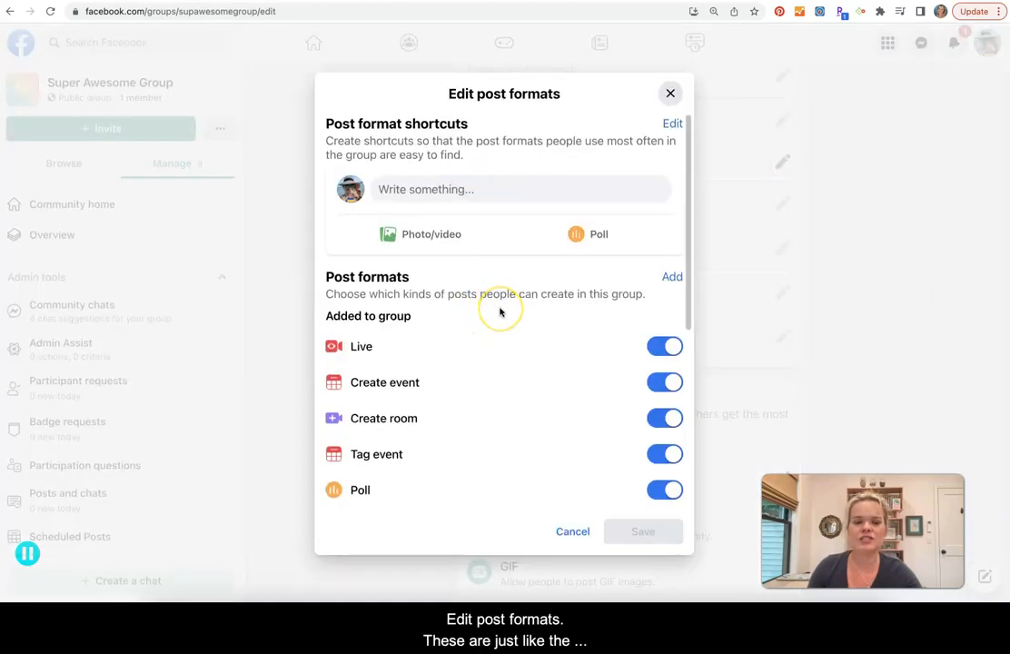
scroll(500, 313, "down", 5)
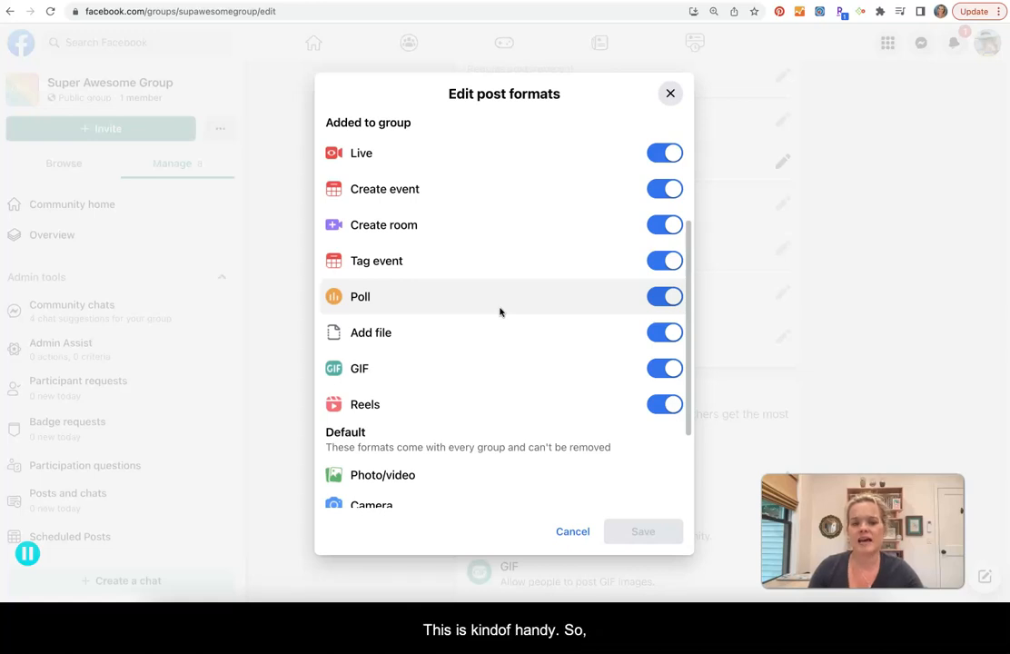
scroll(499, 312, "up", 1)
scroll(500, 313, "down", 2)
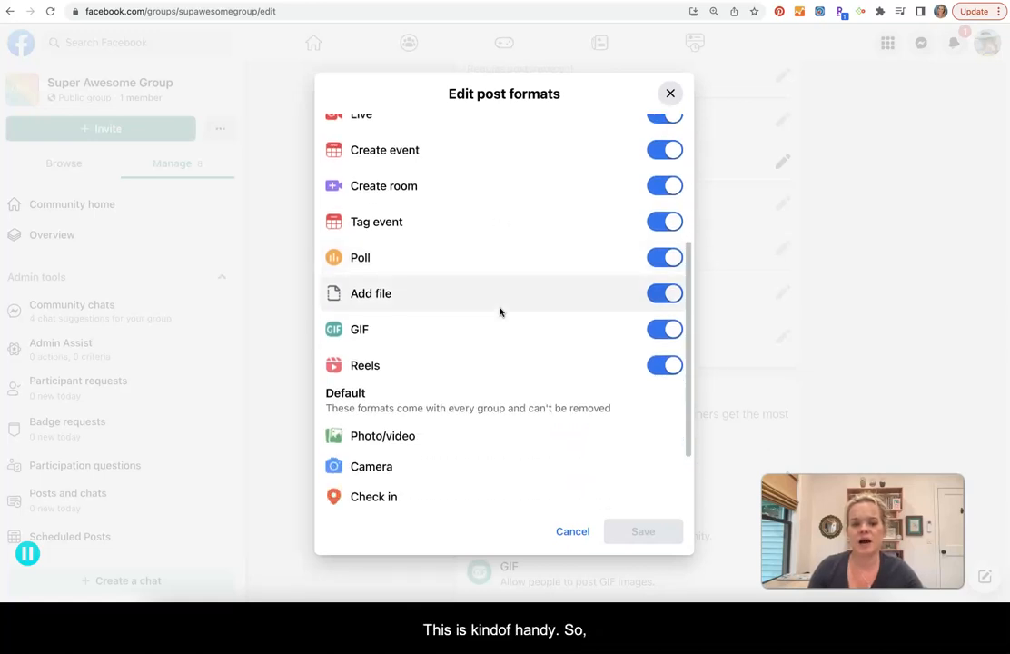
scroll(500, 313, "up", 1)
scroll(498, 318, "down", 2)
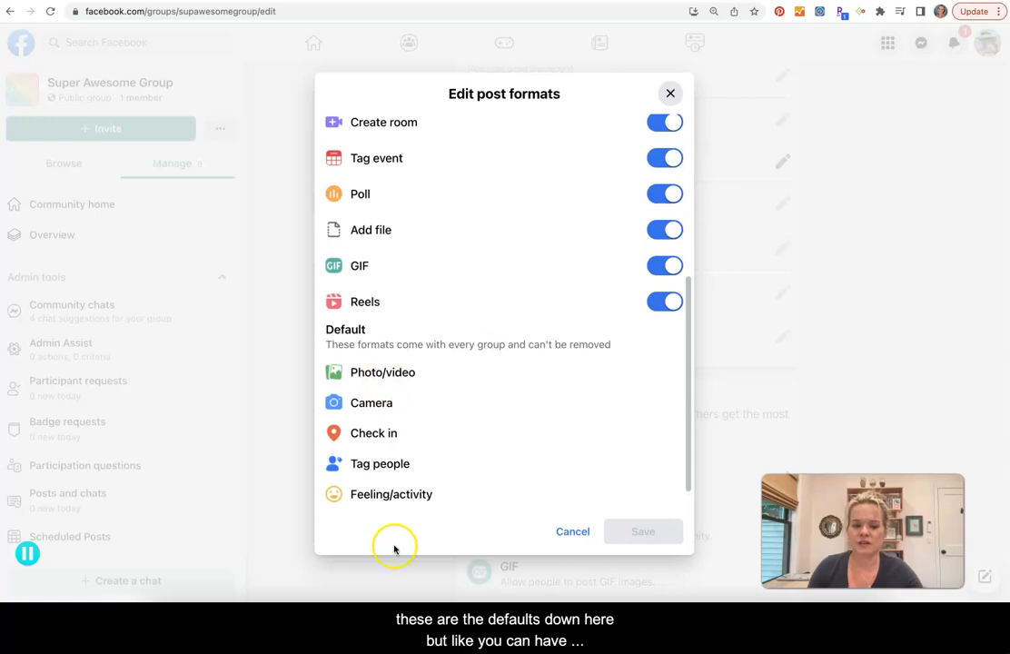
scroll(402, 442, "up", 3)
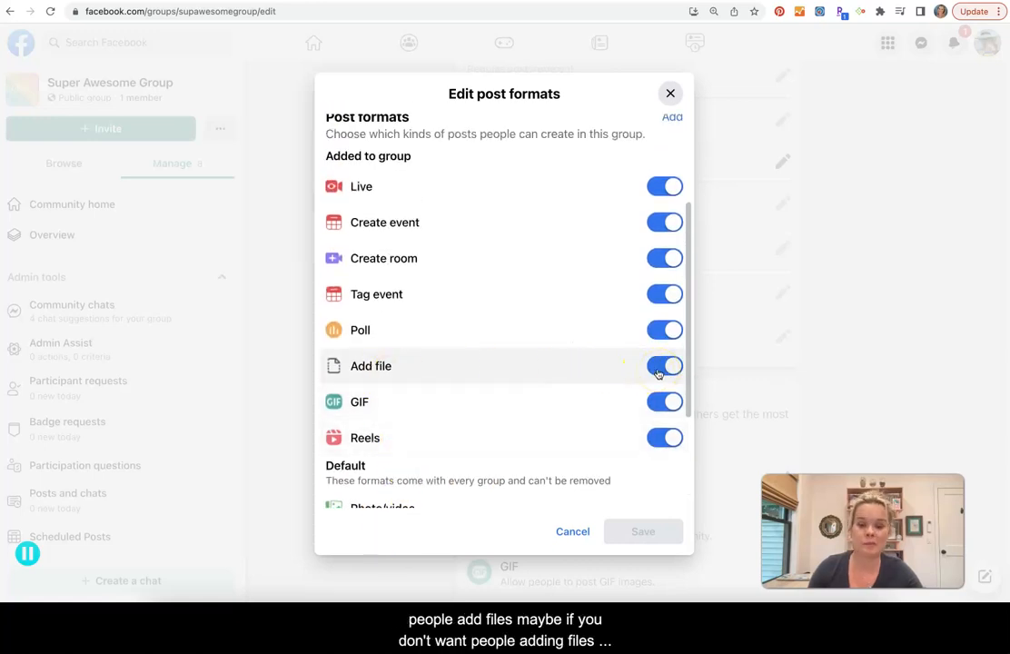
left_click(658, 373)
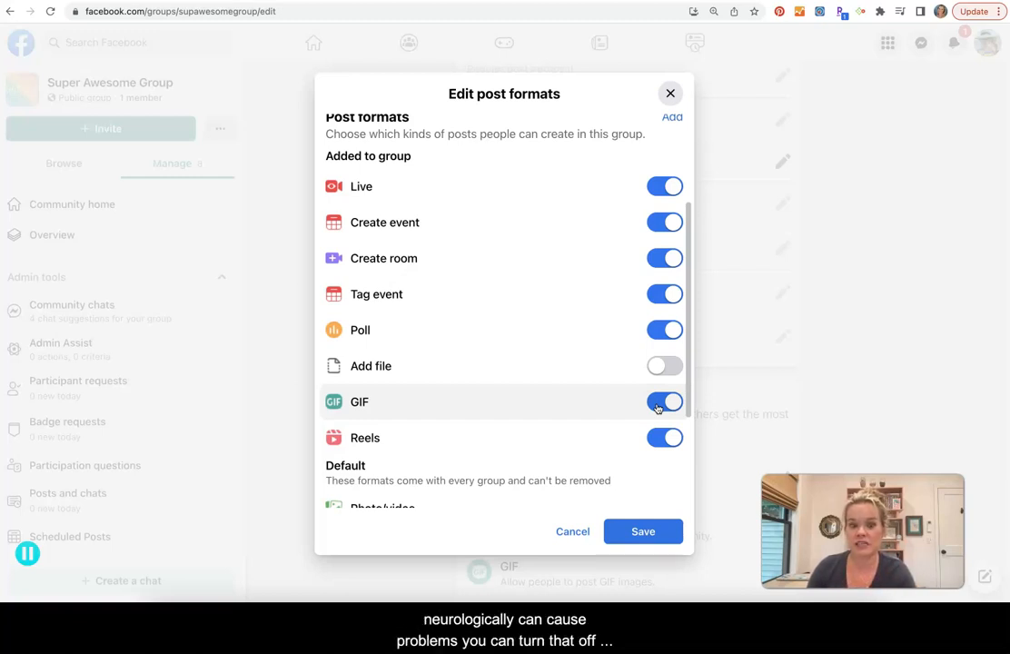
left_click(659, 403)
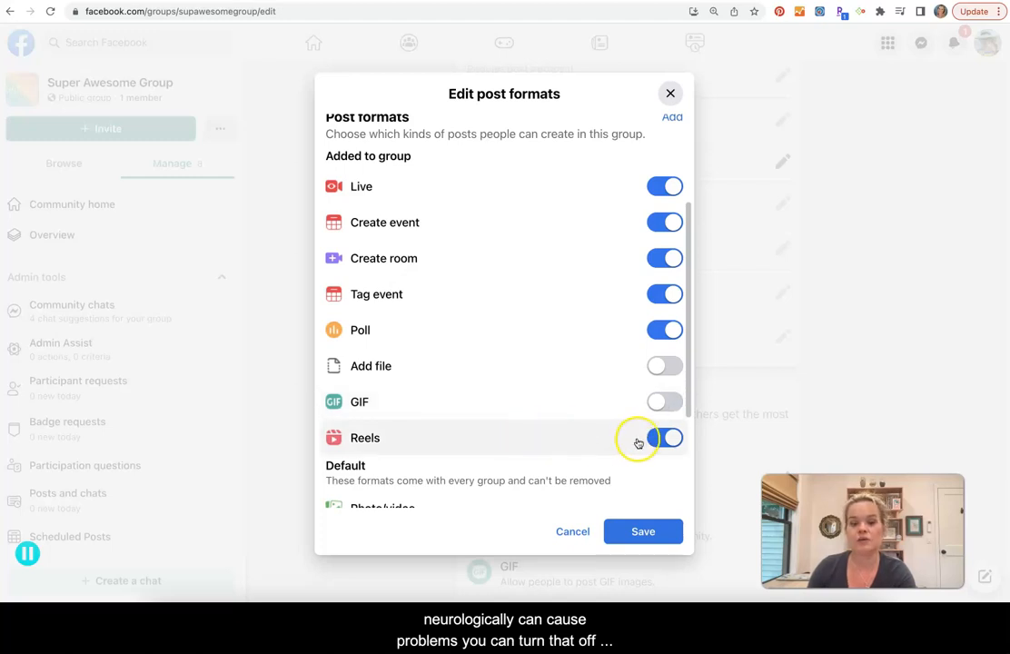
left_click(658, 439)
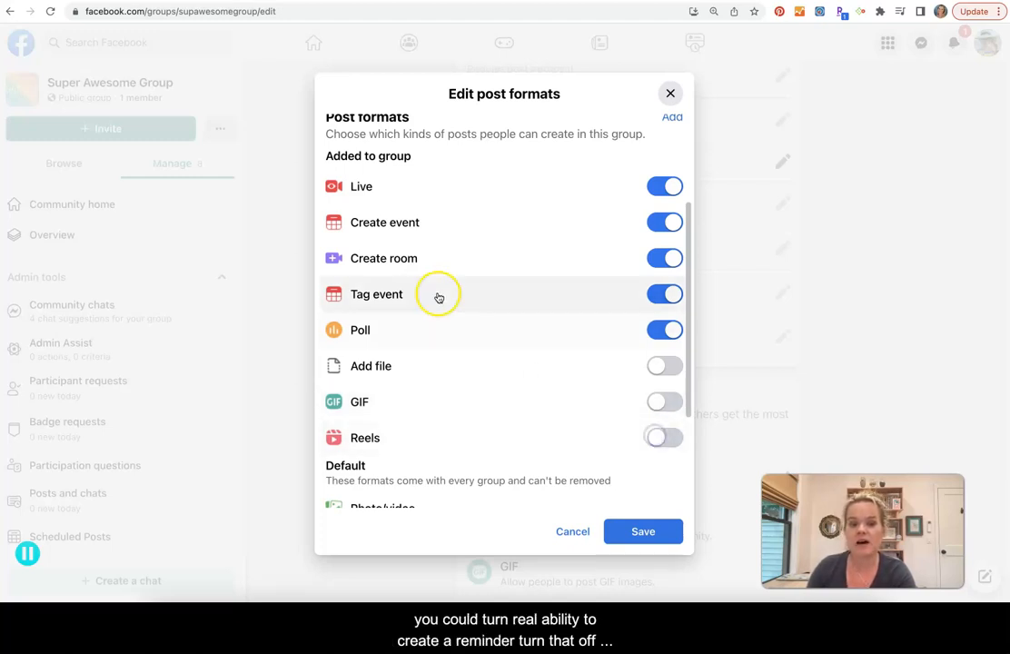
left_click(656, 261)
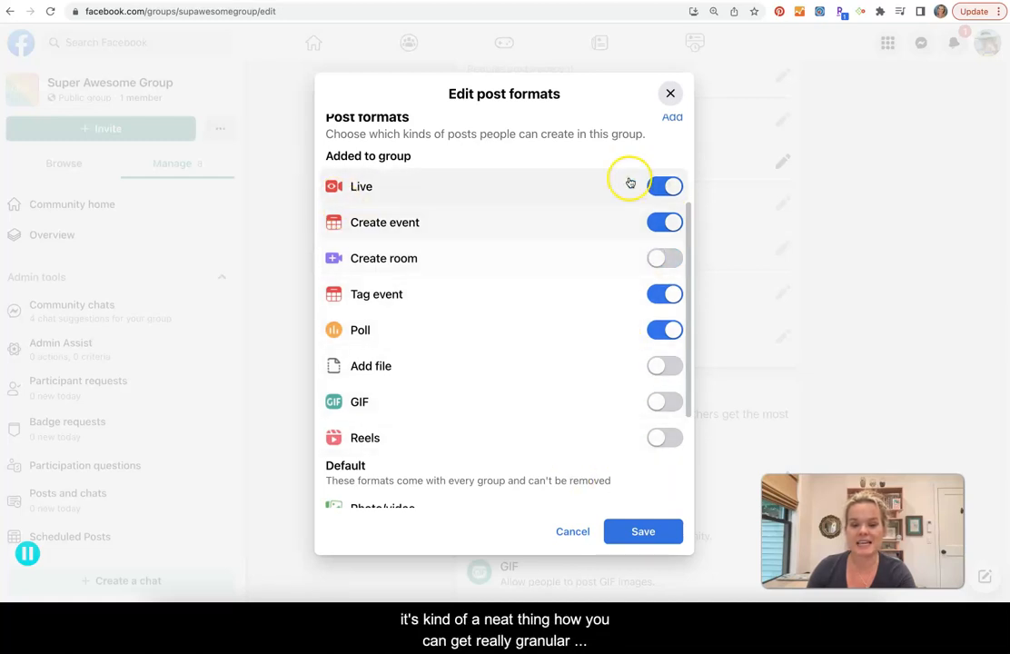
scroll(589, 267, "down", 2)
scroll(589, 267, "up", 2)
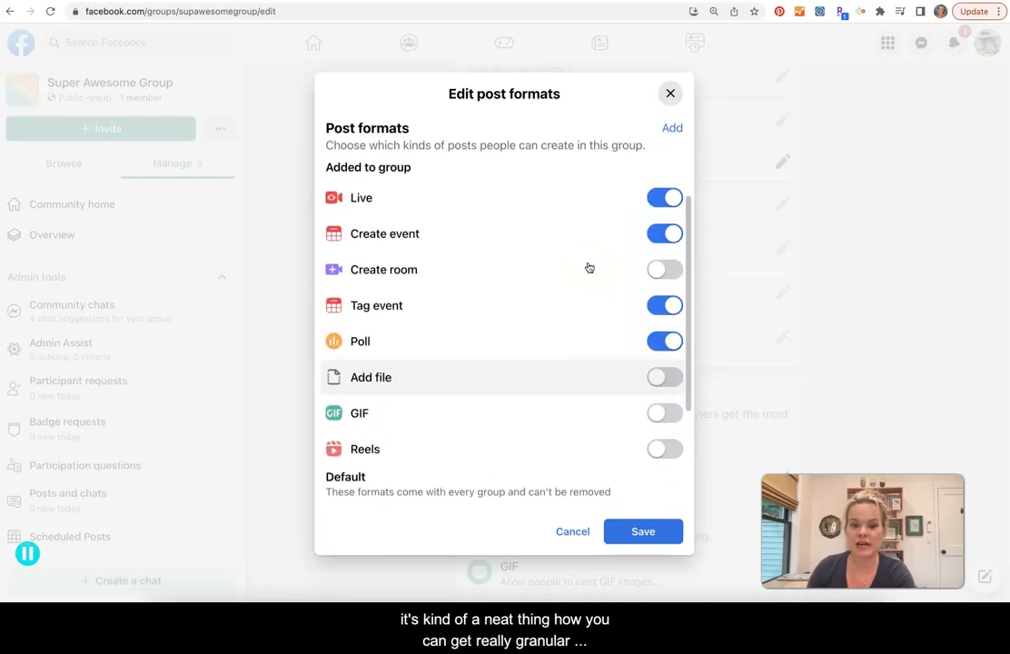
scroll(589, 267, "down", 3)
left_click(646, 541)
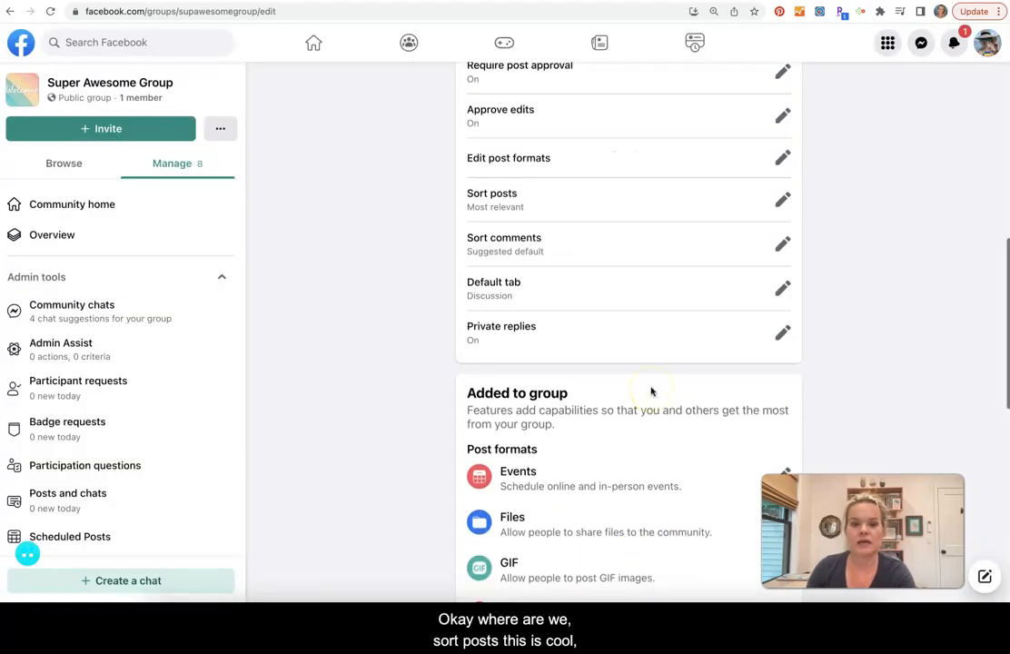
Examine the options for sorting the group's posts, and cancel without saving.
scroll(650, 392, "up", 1)
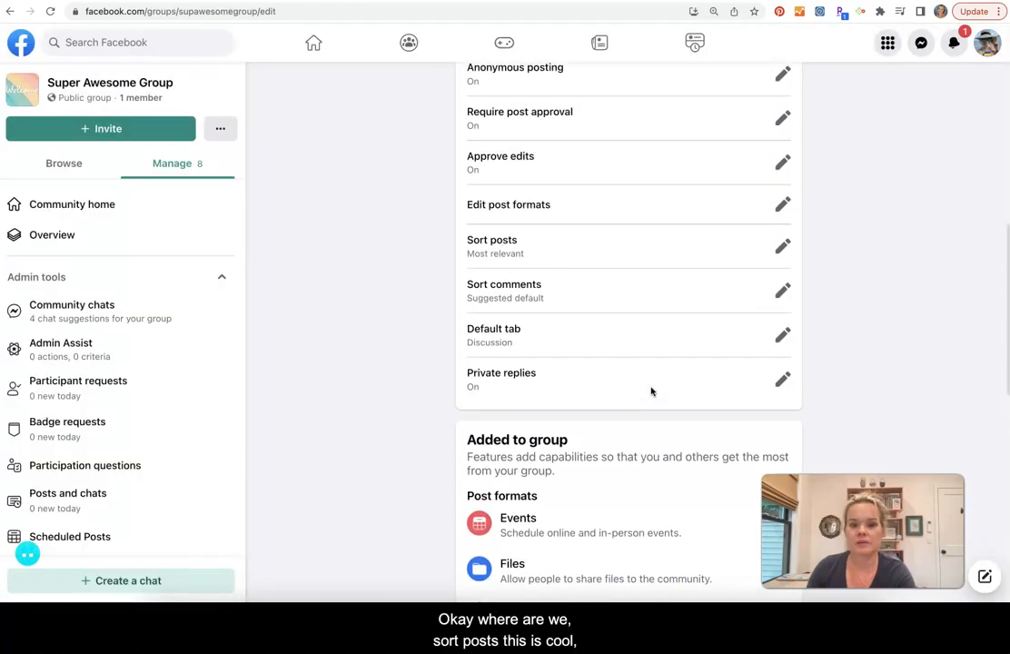
left_click(782, 247)
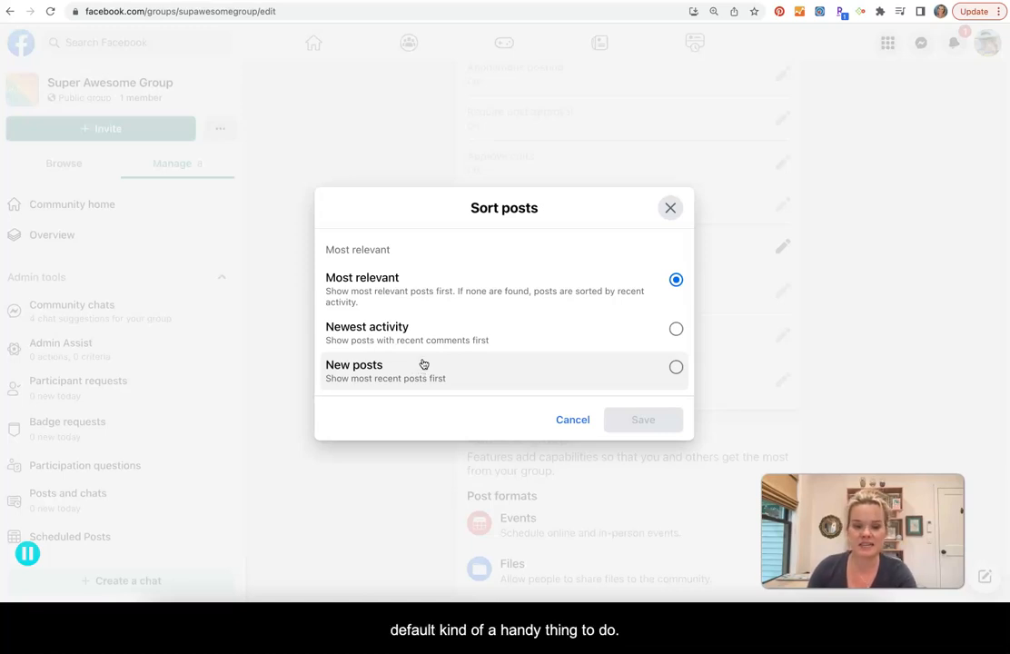
left_click(501, 349)
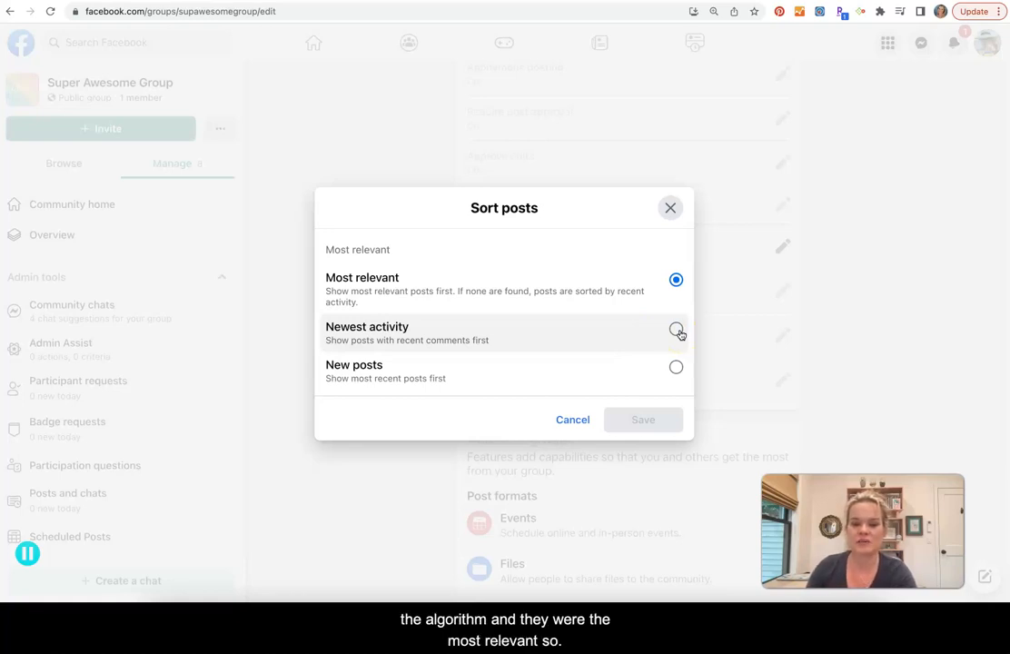
left_click(565, 424)
Examine the options for the group's default comment sorting, and cancel without saving.
scroll(561, 429, "down", 1)
scroll(562, 429, "down", 1)
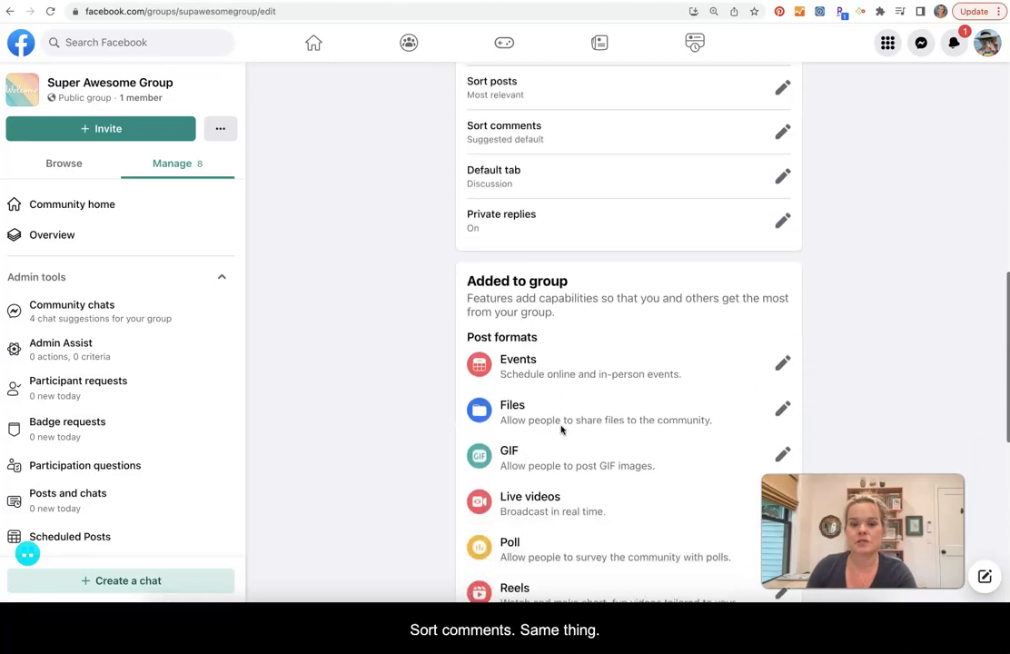
left_click(784, 129)
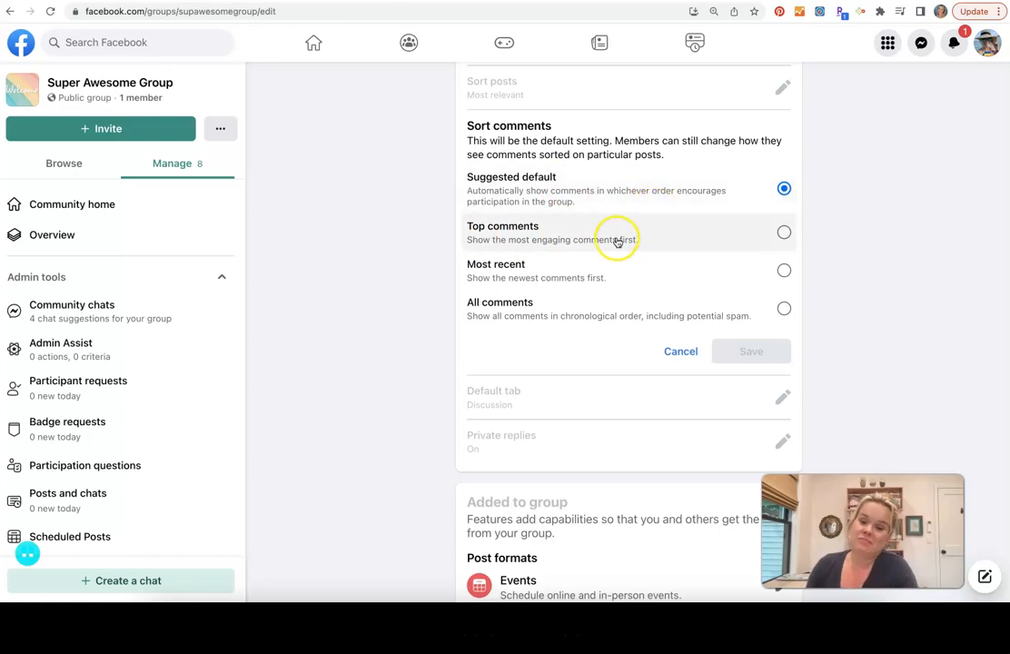
left_click(664, 354)
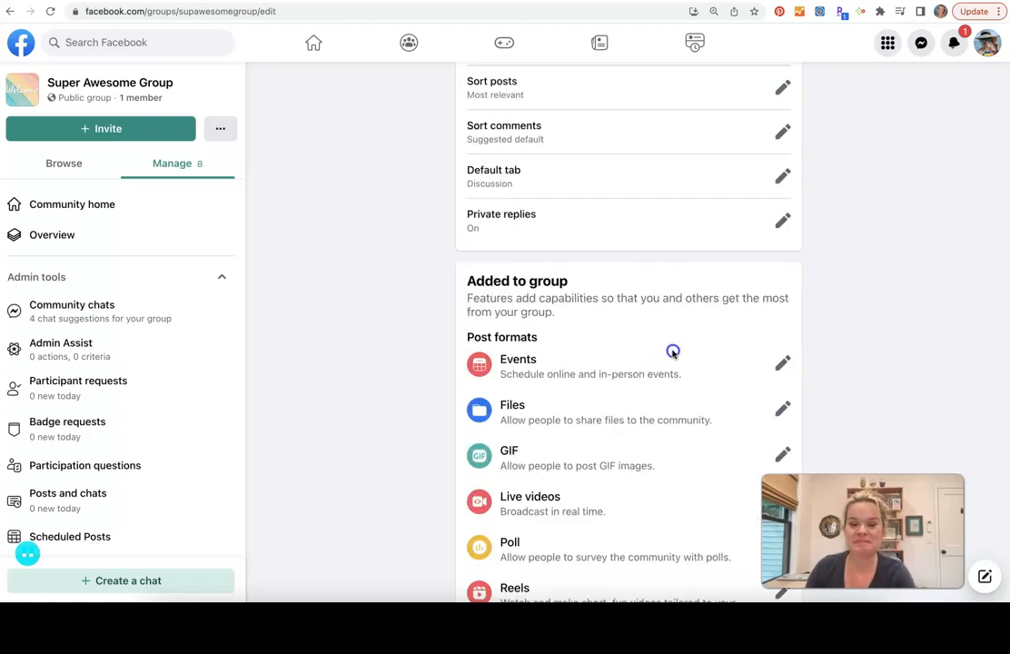
Check which options are offered for the group's default tab, and cancel without saving.
left_click(783, 179)
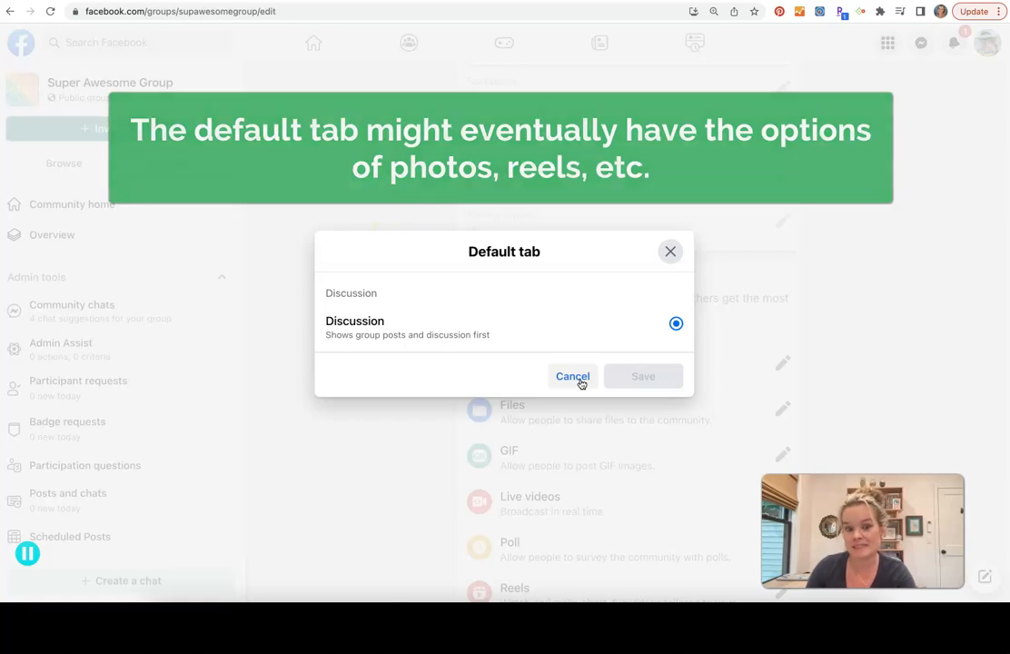
left_click(550, 386)
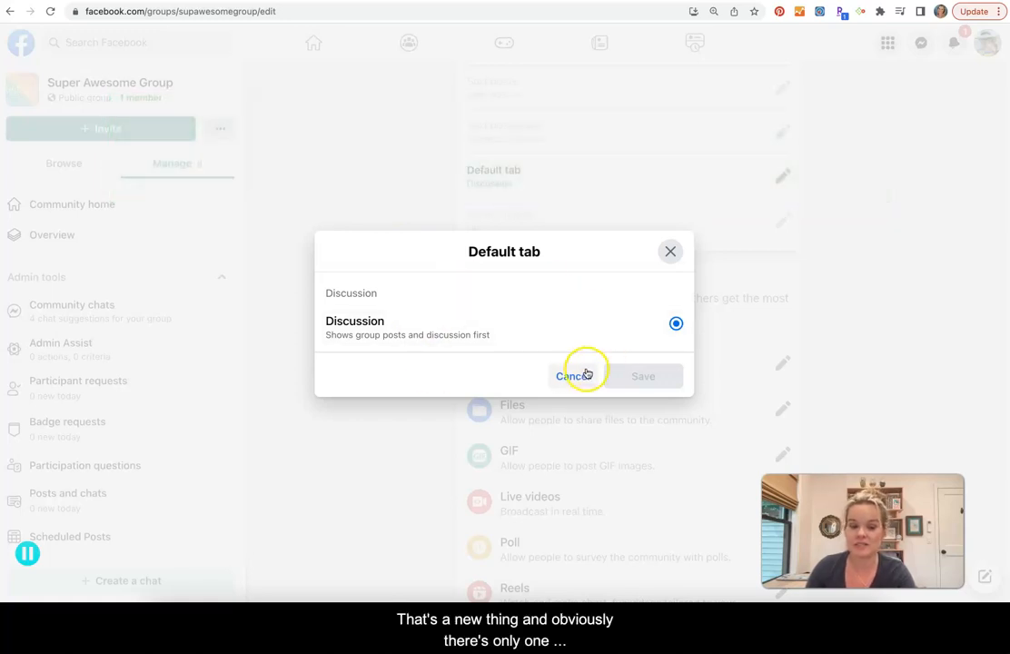
left_click(582, 376)
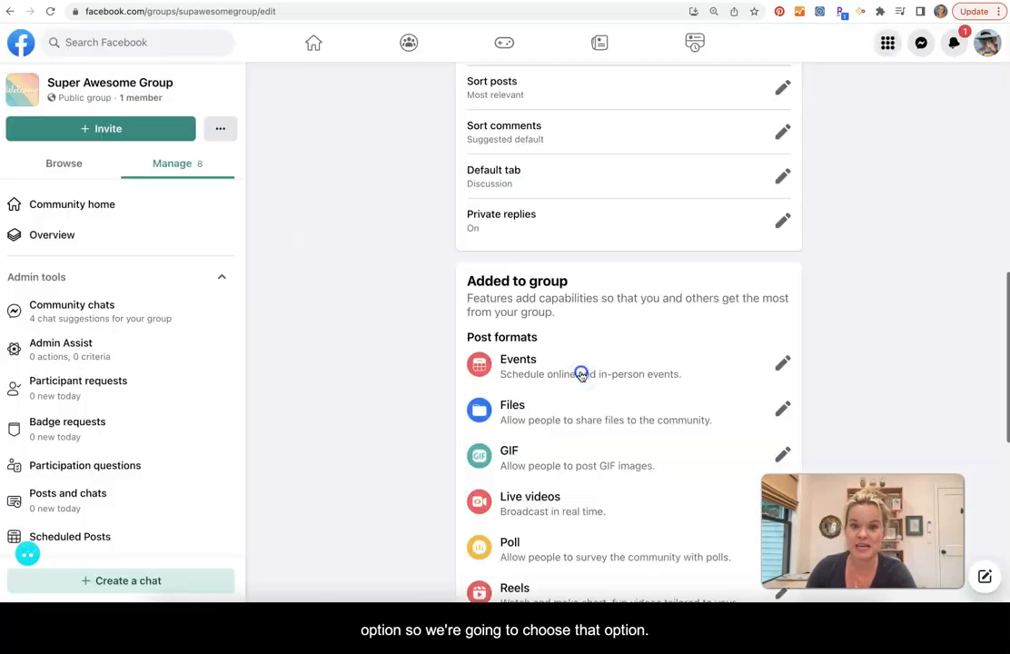
Examine the Private replies options for how Pages can answer comments, and cancel without saving.
scroll(696, 239, "down", 1)
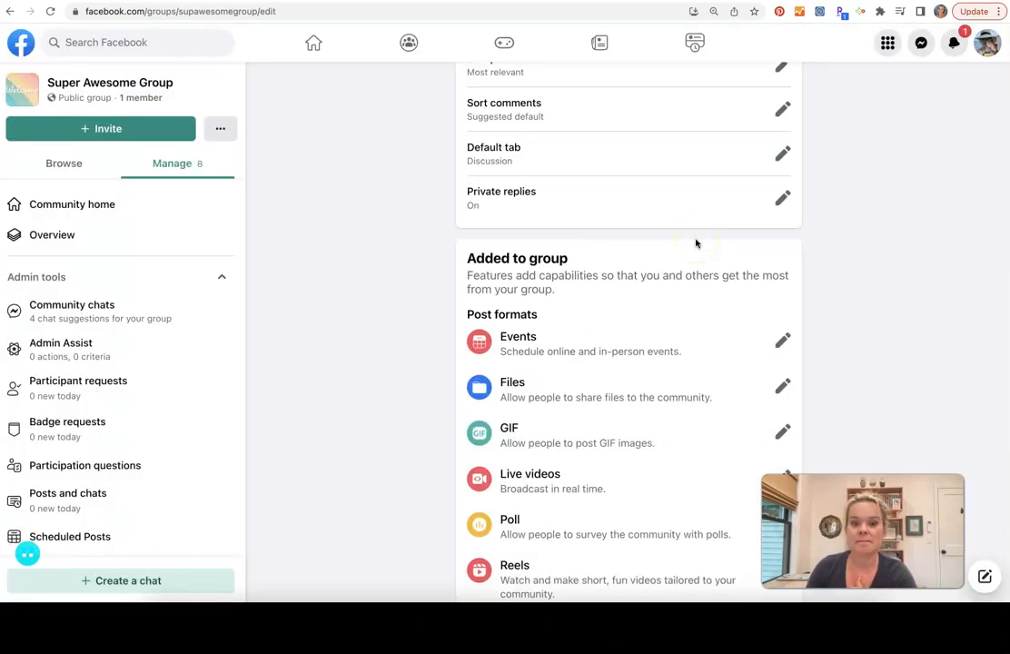
scroll(696, 241, "down", 1)
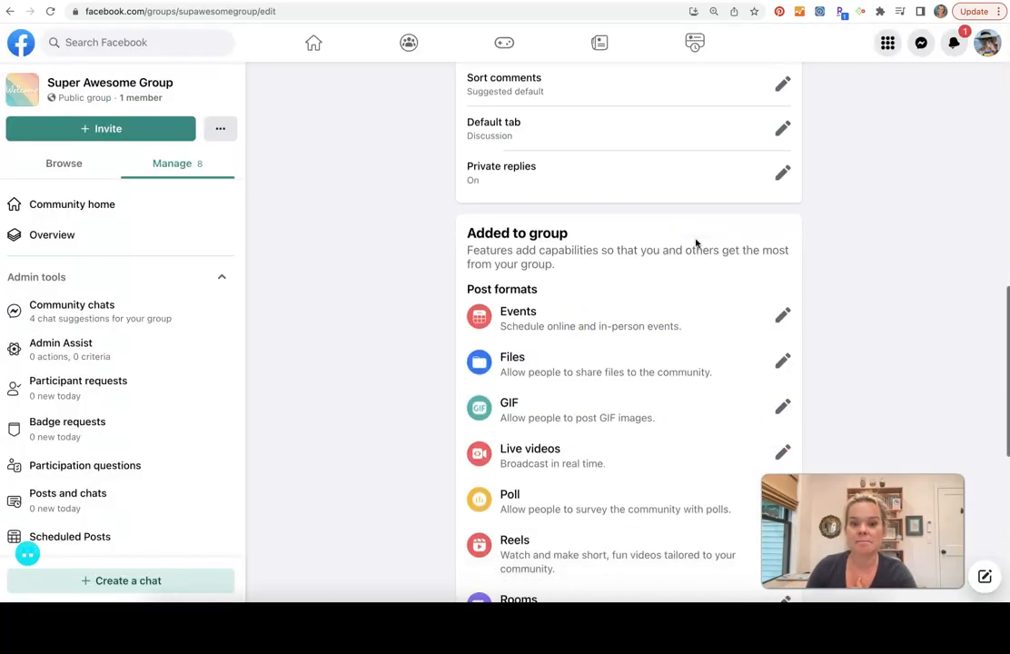
left_click(779, 172)
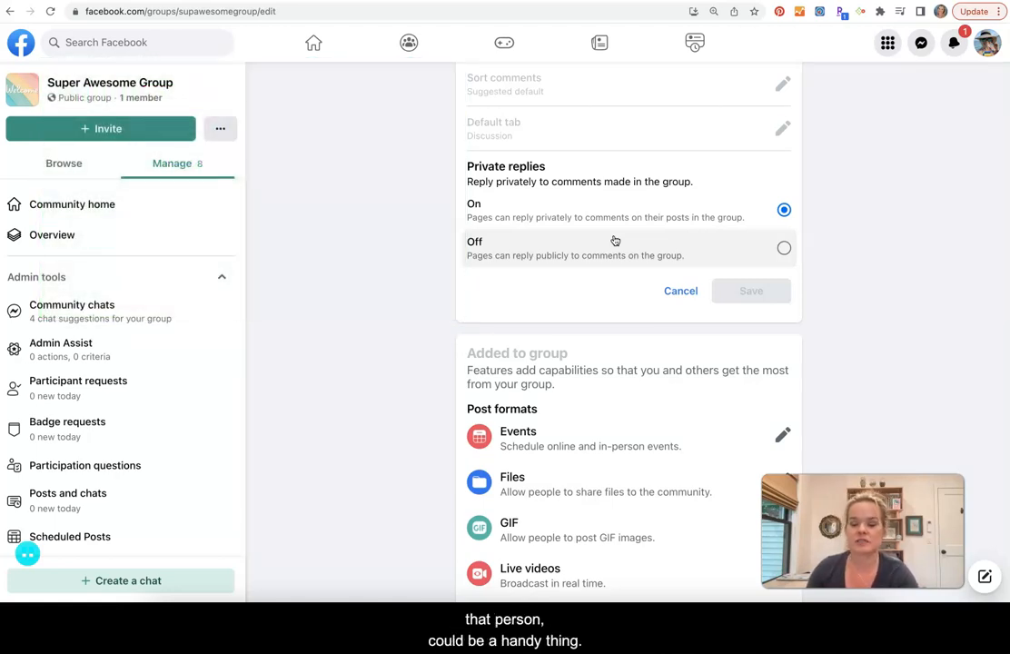
left_click(677, 292)
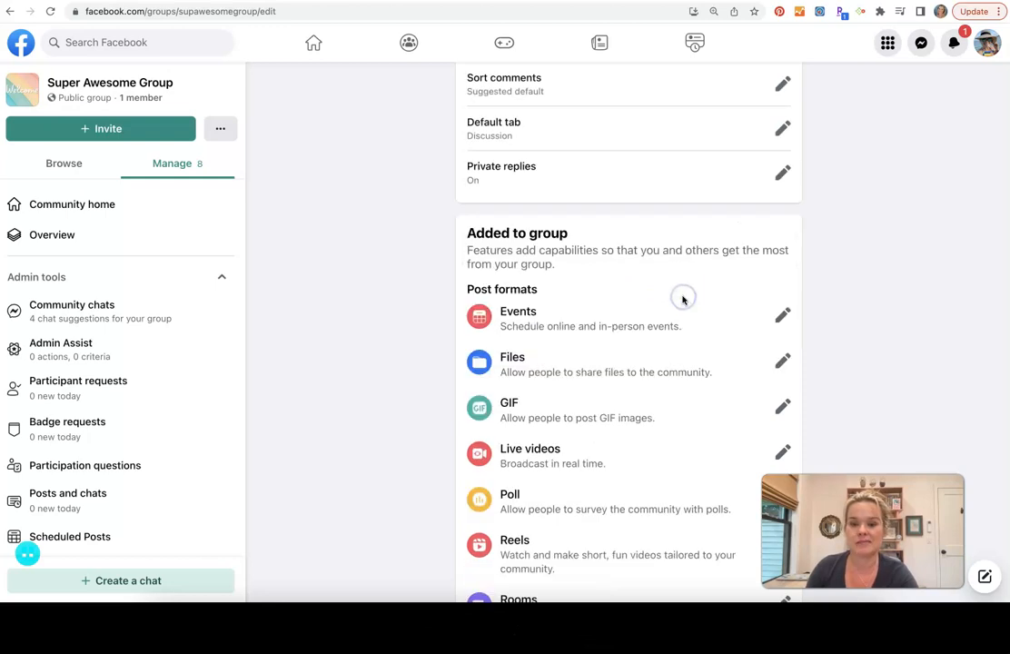
Look over the features added to the group and the advanced Linked Pages and Apps settings, without linking or adding anything.
scroll(684, 300, "down", 2)
scroll(683, 298, "down", 1)
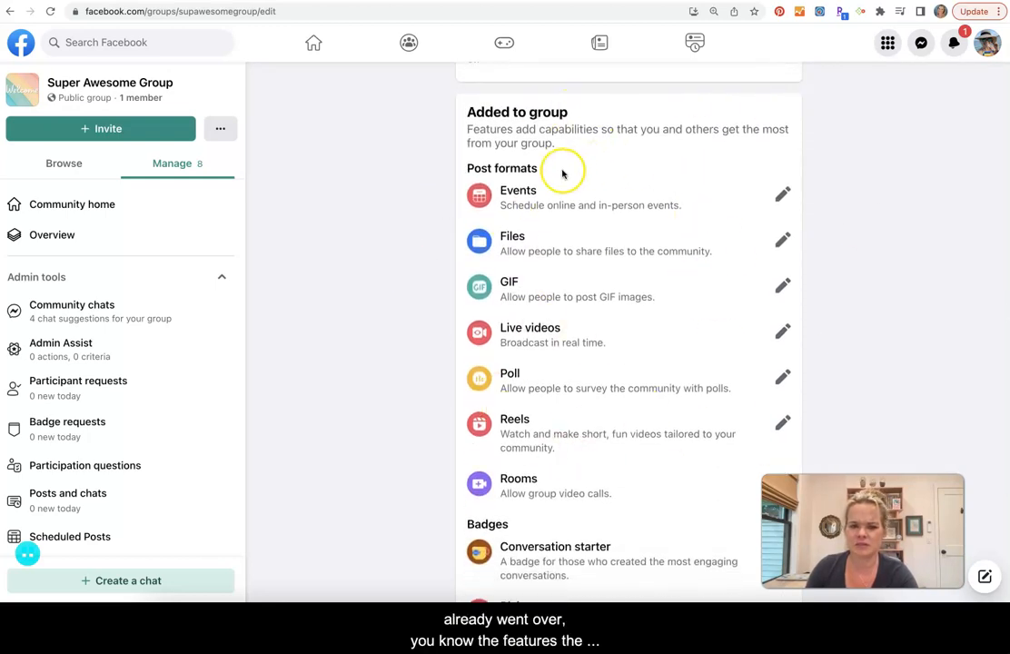
scroll(561, 173, "down", 2)
scroll(561, 173, "down", 3)
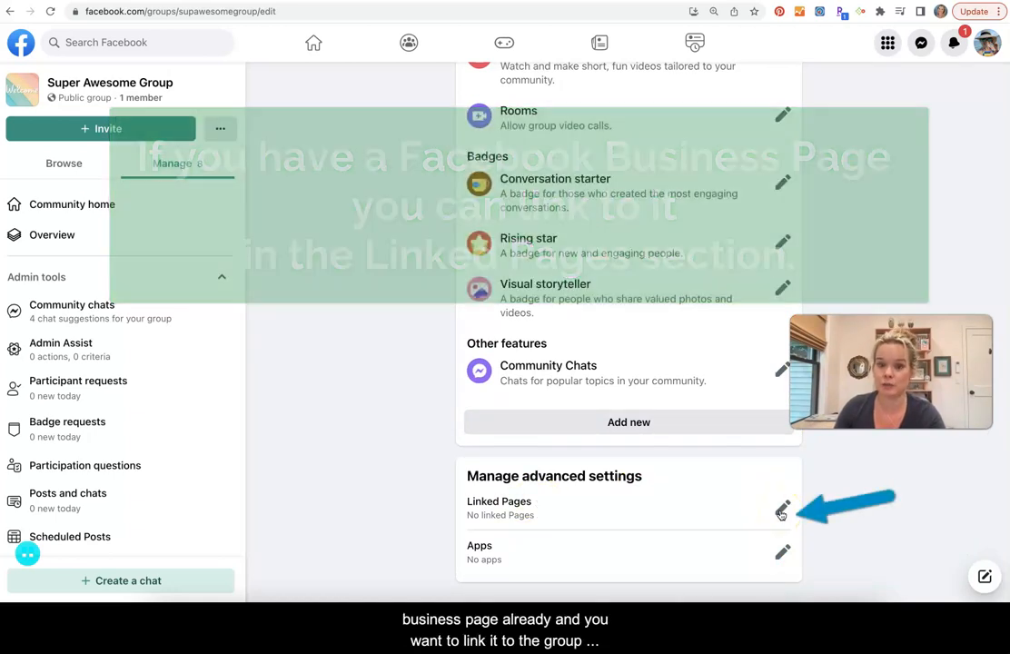
left_click(782, 513)
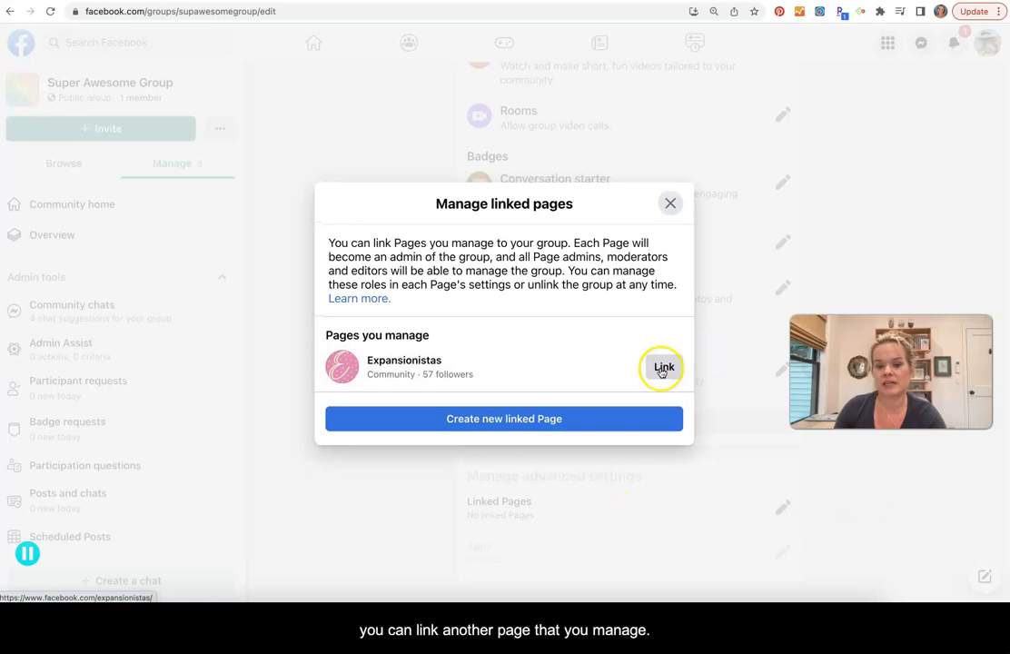
left_click(670, 203)
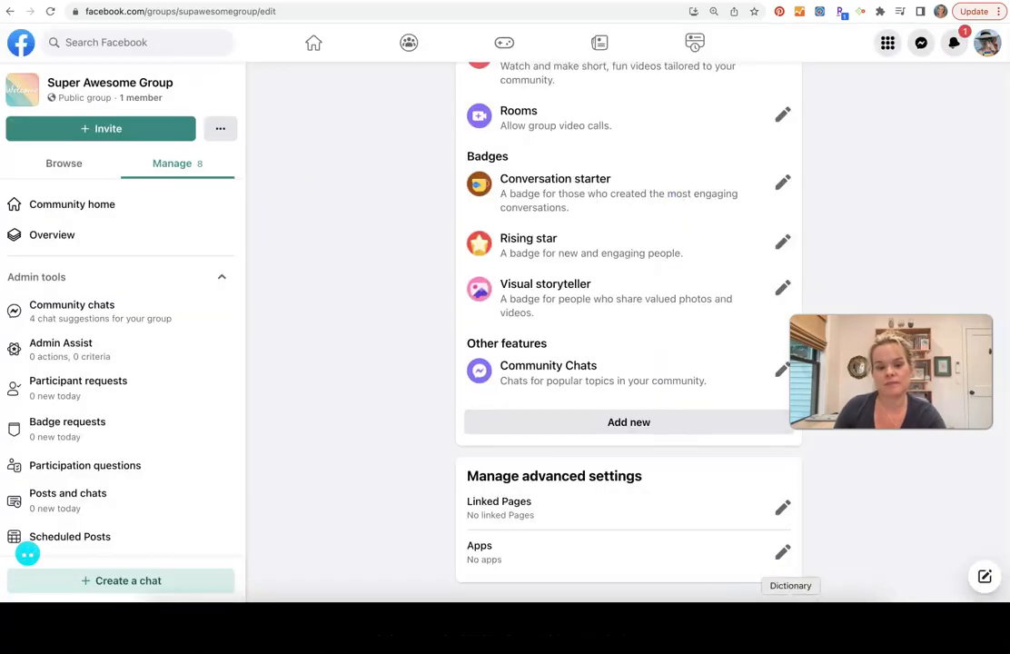
left_click(784, 553)
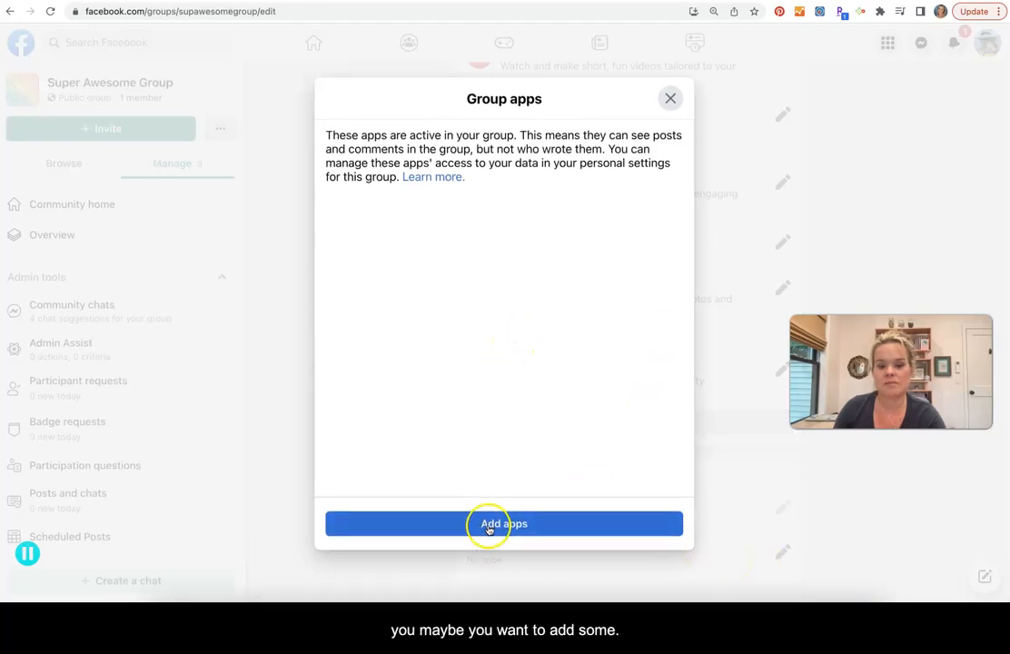
left_click(668, 100)
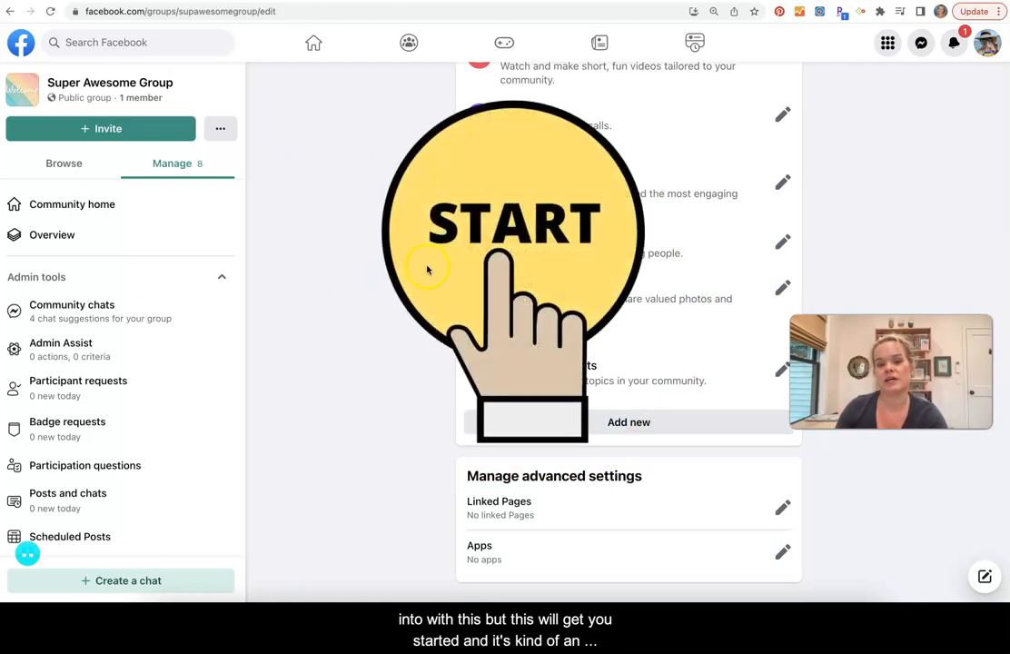
scroll(427, 270, "up", 10)
scroll(407, 275, "up", 10)
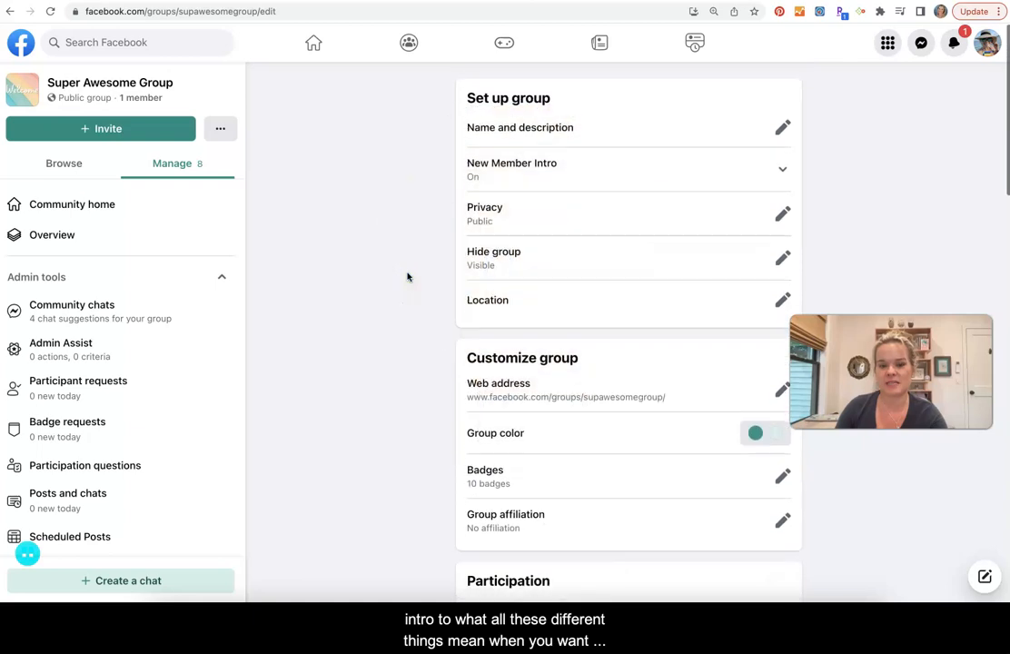
scroll(408, 277, "down", 1)
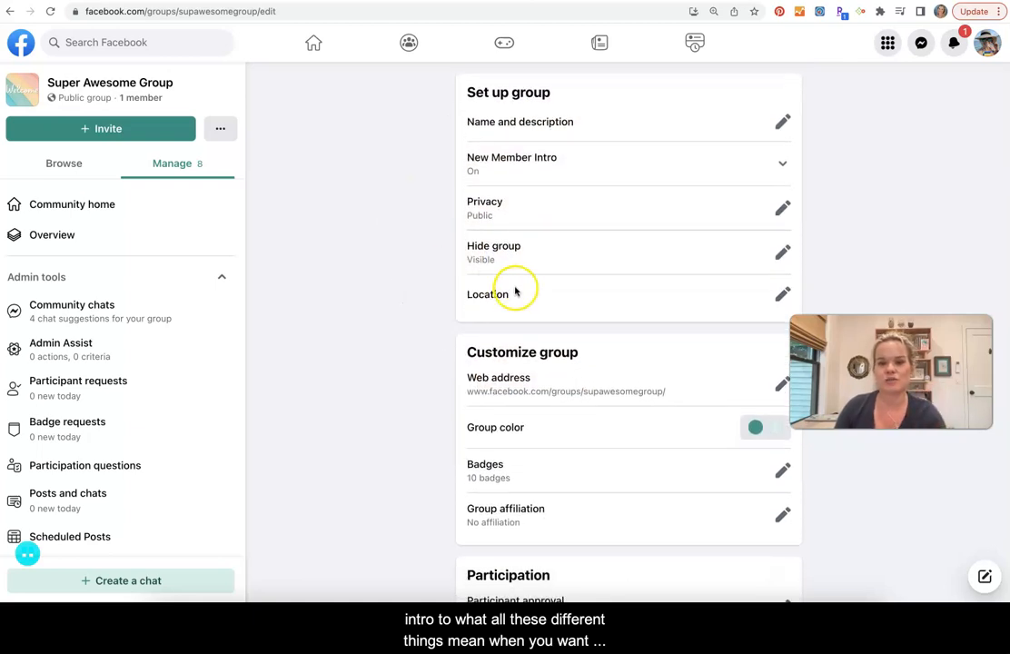